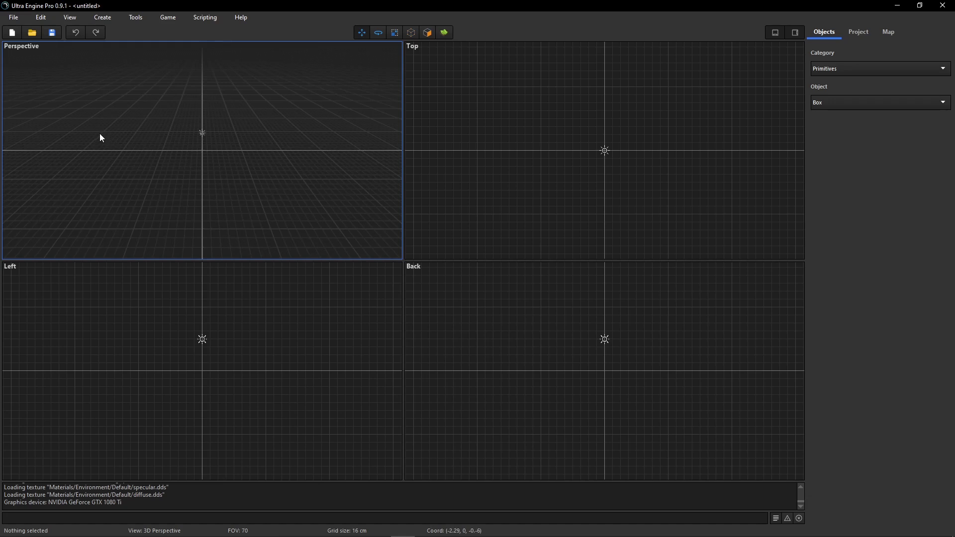
Draw a flat floor box in Perspective and choose Cylinder as the primitive
{"action": "left_click_drag", "start_coordinate": [100, 133], "coordinate": [310, 182]}
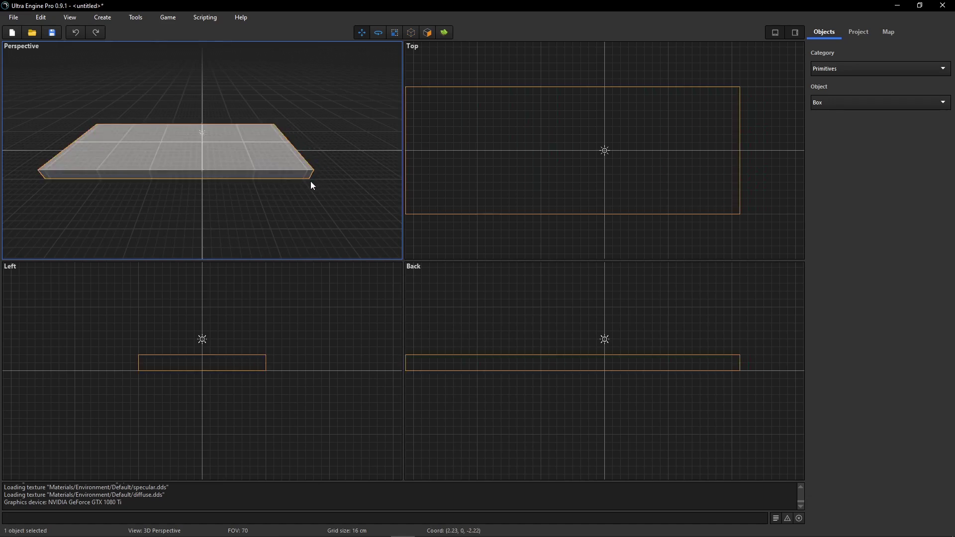
{"action": "left_click", "coordinate": [252, 208]}
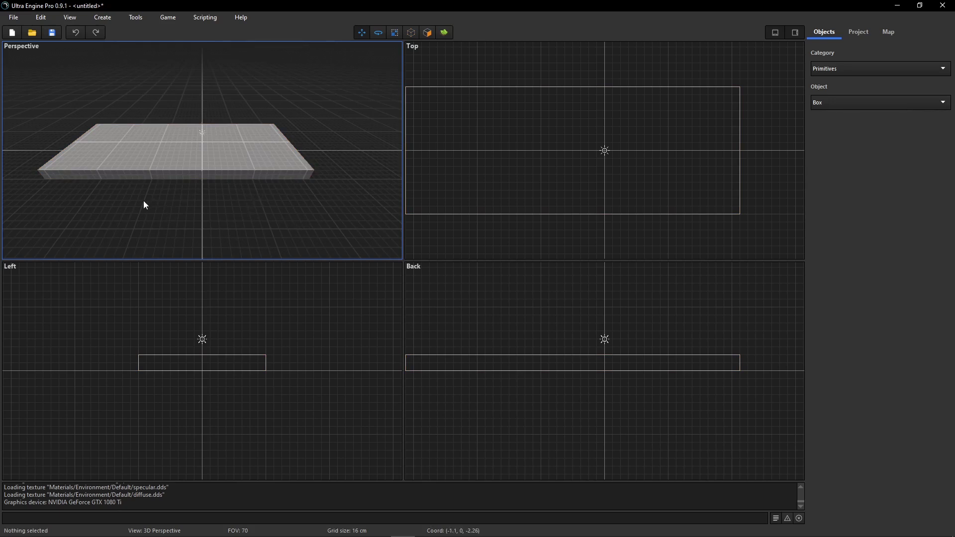
{"action": "left_click", "coordinate": [853, 107]}
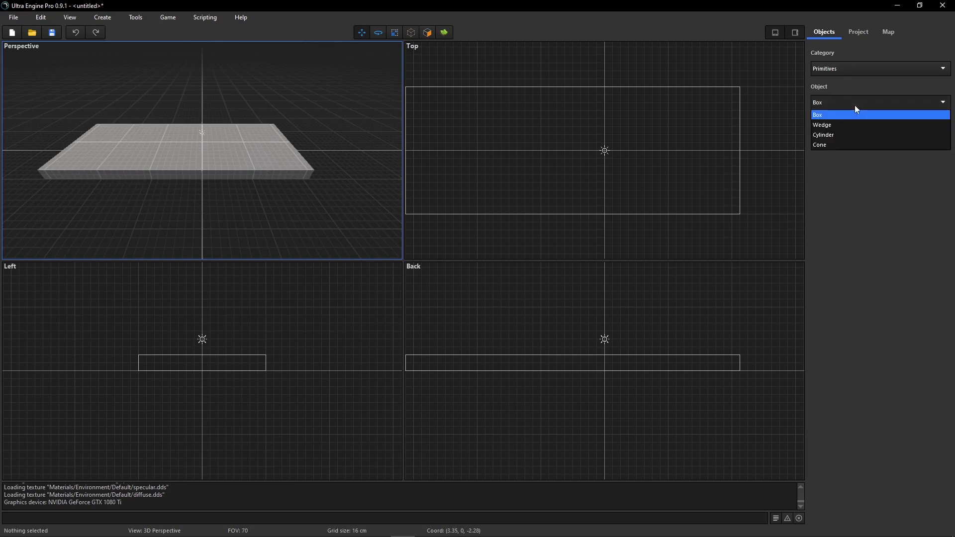
{"action": "left_click", "coordinate": [849, 133]}
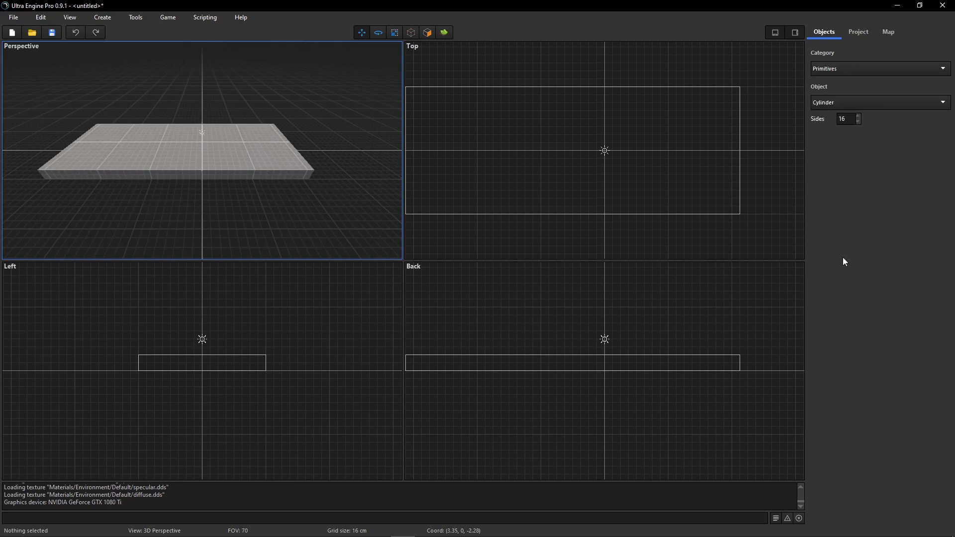
Create a short 16-sided cylinder over the floor's left half and switch to Point Light
{"action": "left_click_drag", "start_coordinate": [500, 108], "coordinate": [575, 181]}
{"action": "key", "text": "Return"}
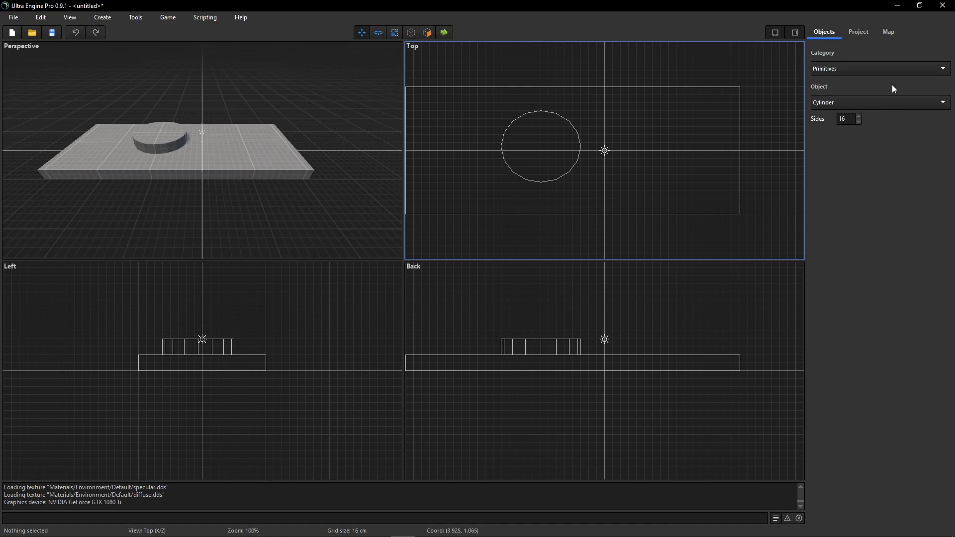
{"action": "left_click", "coordinate": [849, 70]}
{"action": "left_click", "coordinate": [846, 89]}
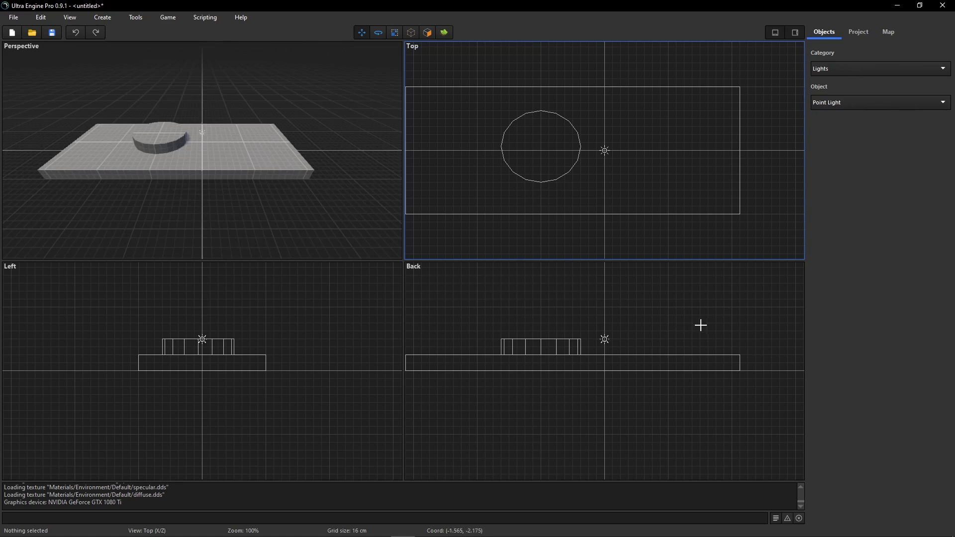
Place a point light from the Back view and move it just above the slab, right of the cylinder
{"action": "mouse_move", "coordinate": [700, 324]}
{"action": "left_mouse_down"}
{"action": "mouse_move", "coordinate": [639, 308]}
{"action": "mouse_move", "coordinate": [650, 329]}
{"action": "mouse_move", "coordinate": [645, 321]}
{"action": "left_mouse_up"}
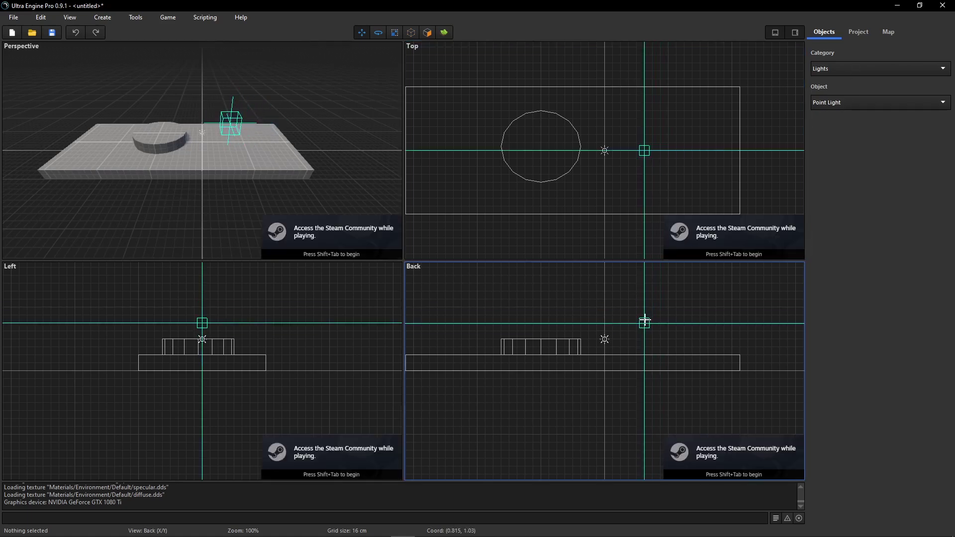
{"action": "key", "text": "Return"}
{"action": "right_click_drag", "start_coordinate": [496, 174], "coordinate": [498, 173]}
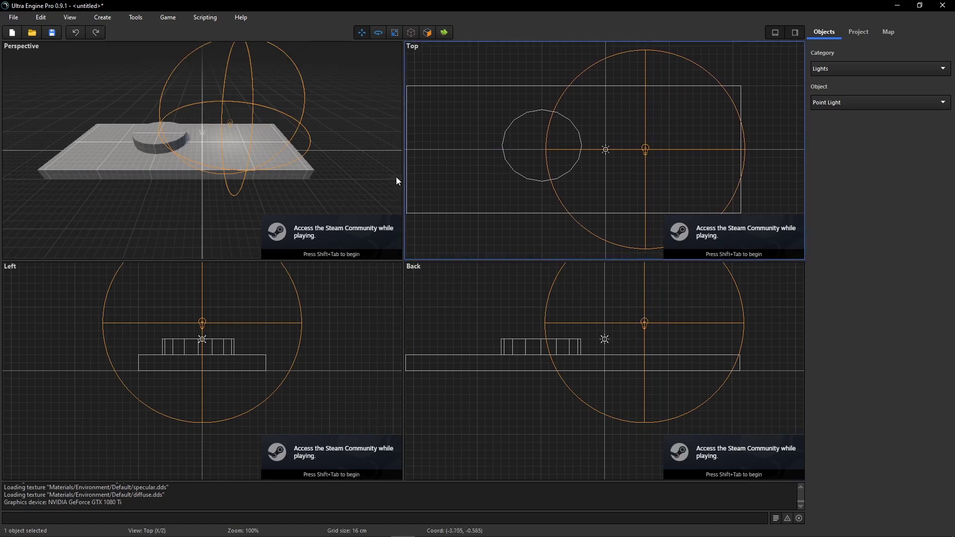
{"action": "mouse_move", "coordinate": [259, 161]}
{"action": "right_mouse_down"}
{"action": "mouse_move", "coordinate": [242, 153]}
{"action": "mouse_move", "coordinate": [254, 152]}
{"action": "right_mouse_up"}
{"action": "key", "text": "w"}
{"action": "key", "text": "s"}
{"action": "left_click_drag", "start_coordinate": [243, 128], "coordinate": [253, 102]}
{"action": "left_click", "coordinate": [270, 95]}
{"action": "left_click", "coordinate": [273, 188]}
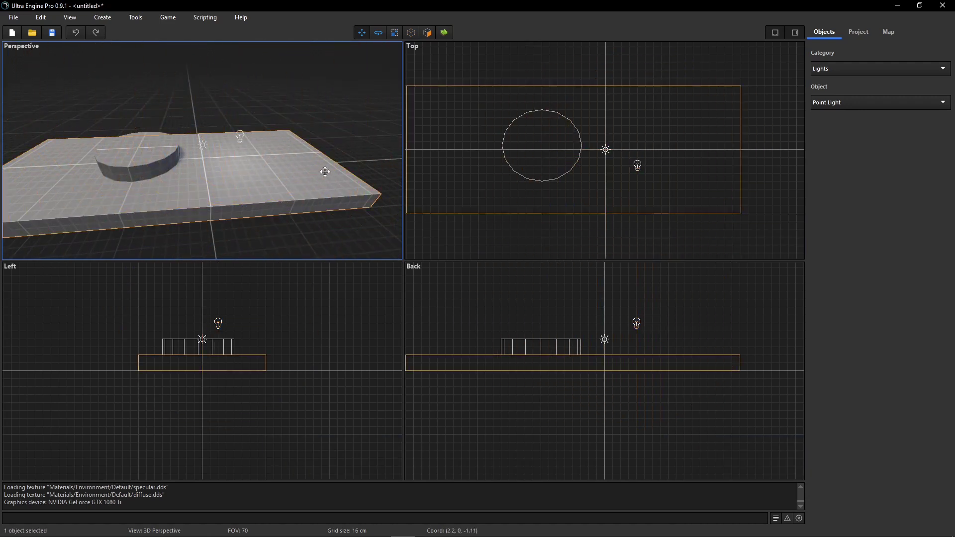
{"action": "left_click", "coordinate": [630, 70]}
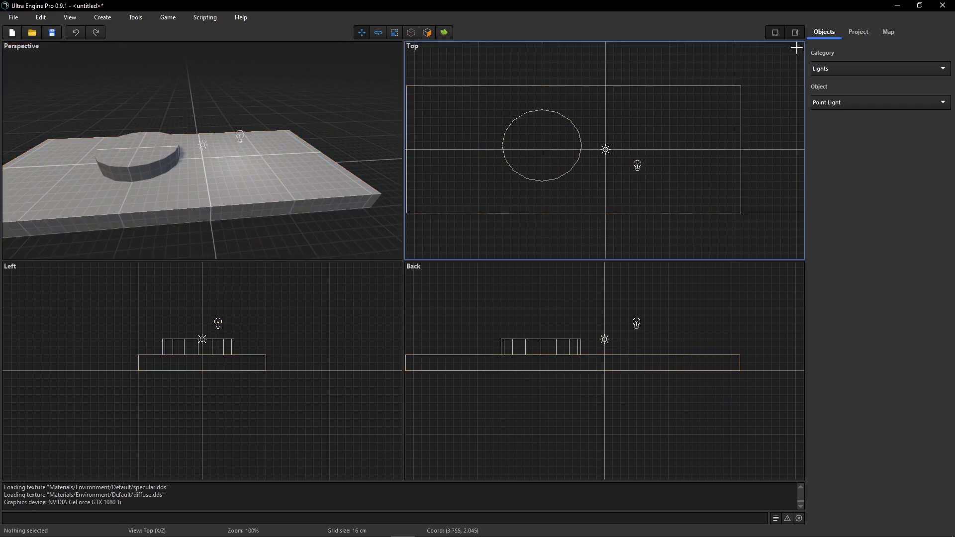
Drag crate.gltf from Models/Developer/Crate onto the floor in Perspective
{"action": "left_click", "coordinate": [859, 32]}
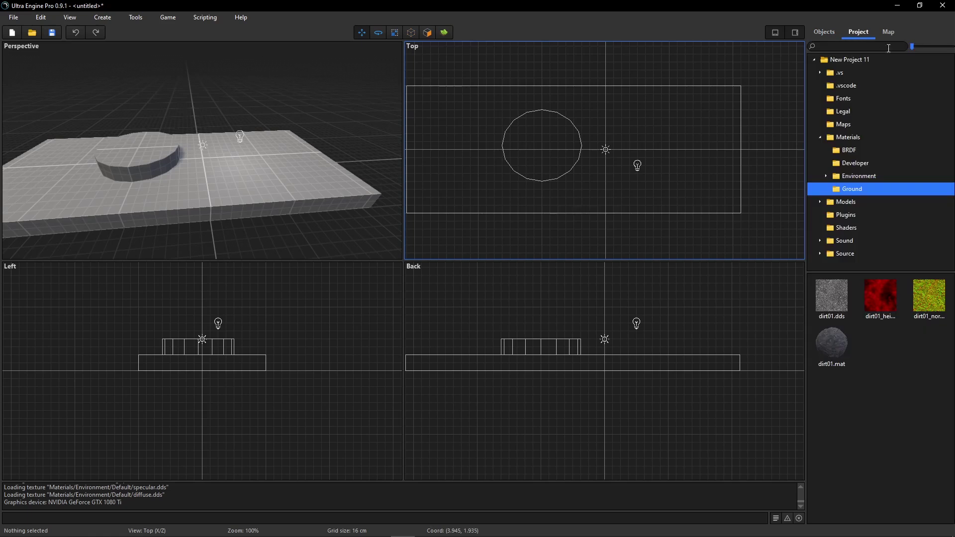
{"action": "double_click", "coordinate": [856, 139]}
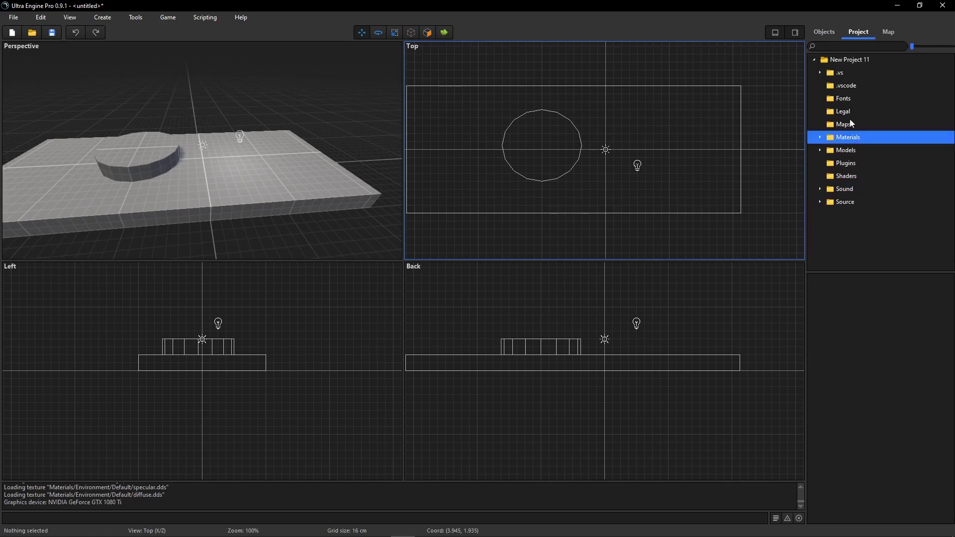
{"action": "double_click", "coordinate": [847, 149]}
{"action": "left_click", "coordinate": [846, 163]}
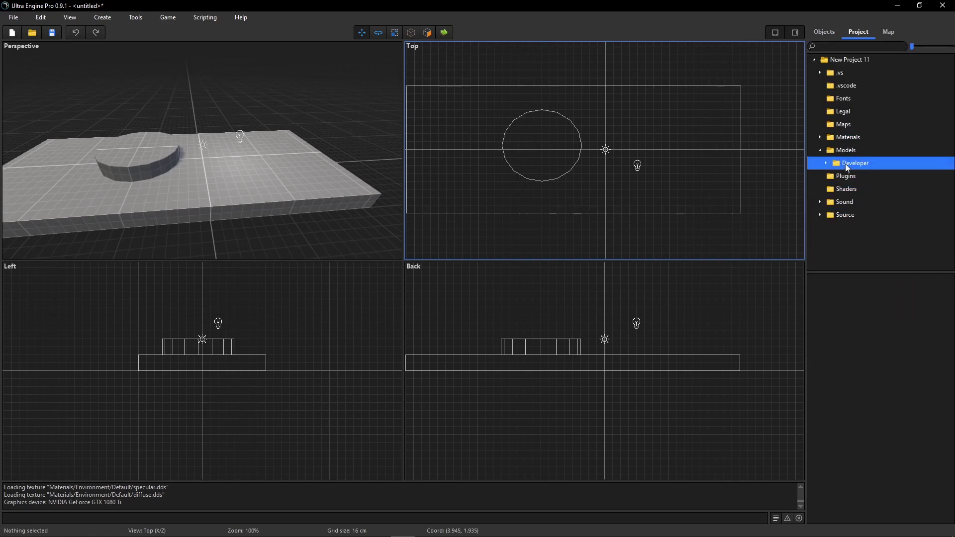
{"action": "double_click", "coordinate": [846, 163]}
{"action": "left_click", "coordinate": [852, 176]}
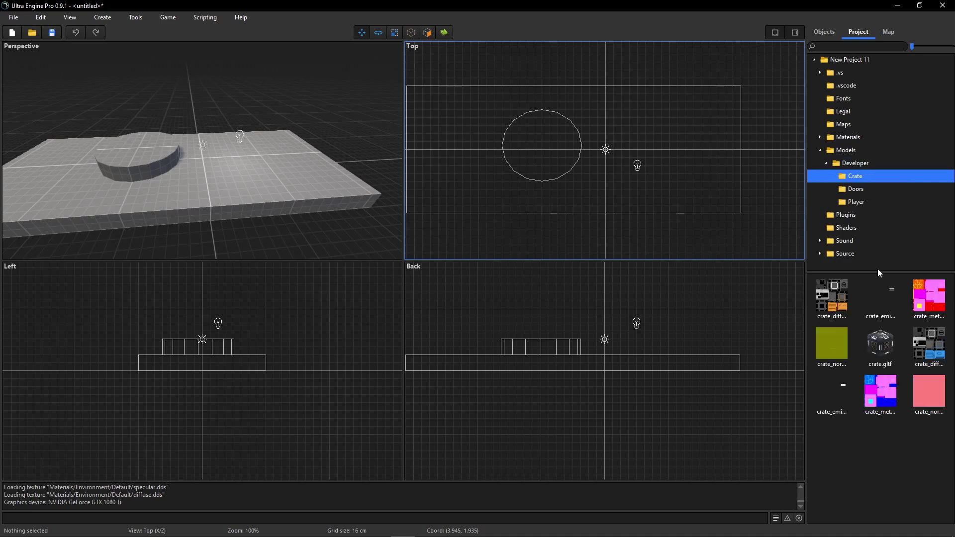
{"action": "scroll", "coordinate": [267, 182], "scroll_direction": "down", "scroll_amount": 2}
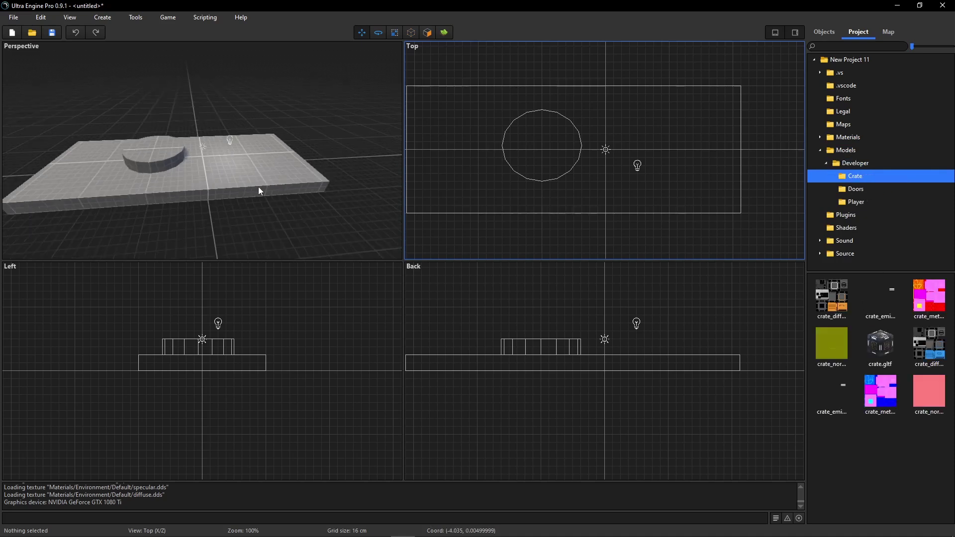
{"action": "mouse_move", "coordinate": [882, 347]}
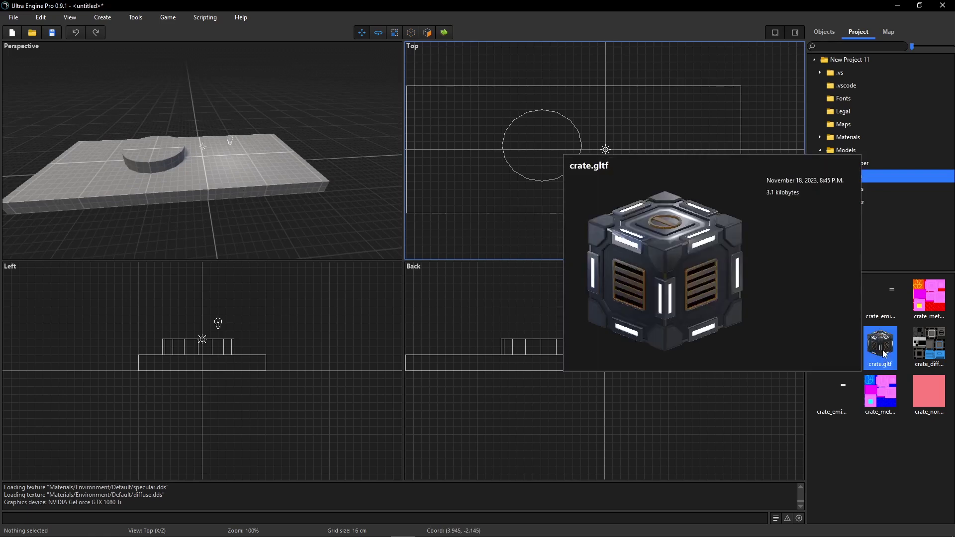
{"action": "left_click_drag", "start_coordinate": [884, 354], "coordinate": [252, 162]}
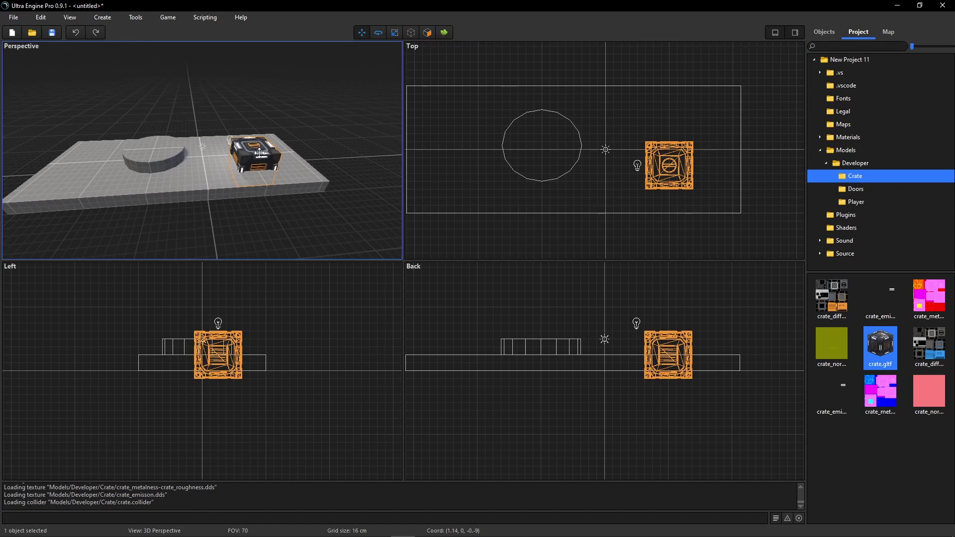
Position the crate on the slab's right side, resting on its surface
{"action": "mouse_move", "coordinate": [259, 153]}
{"action": "left_mouse_down"}
{"action": "mouse_move", "coordinate": [110, 164]}
{"action": "mouse_move", "coordinate": [64, 146]}
{"action": "mouse_move", "coordinate": [293, 146]}
{"action": "mouse_move", "coordinate": [180, 183]}
{"action": "mouse_move", "coordinate": [56, 189]}
{"action": "mouse_move", "coordinate": [279, 155]}
{"action": "left_mouse_up"}
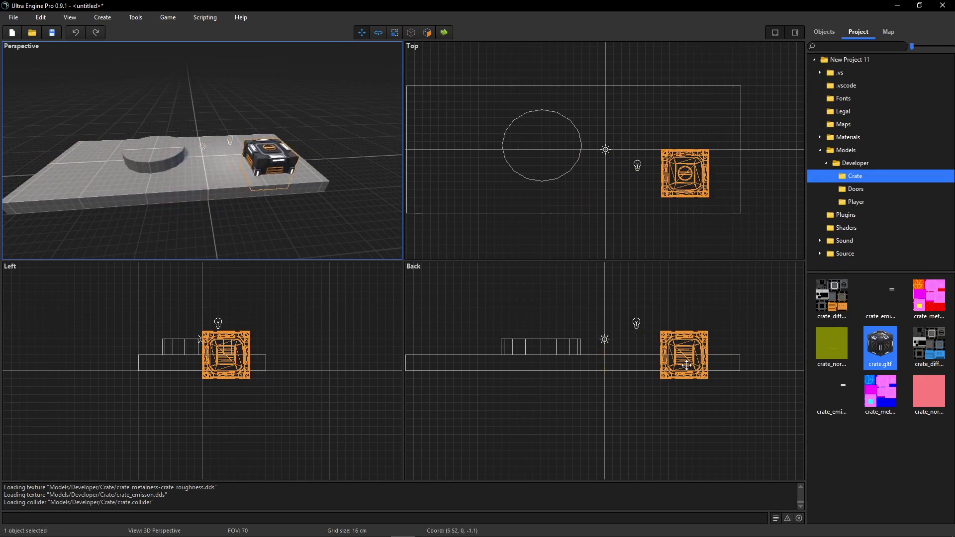
{"action": "left_click_drag", "start_coordinate": [688, 367], "coordinate": [680, 341]}
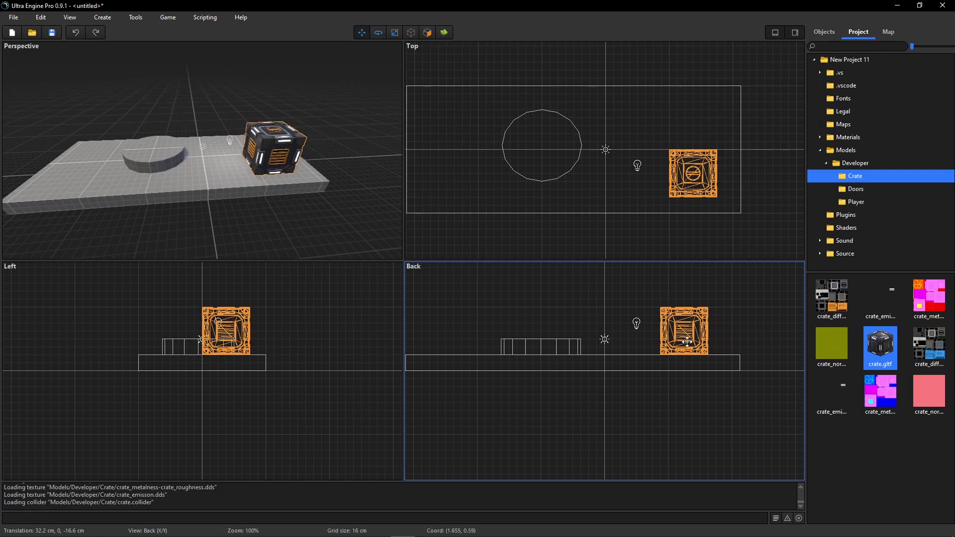
{"action": "left_click", "coordinate": [278, 146]}
{"action": "mouse_move", "coordinate": [277, 146]}
{"action": "left_mouse_down"}
{"action": "mouse_move", "coordinate": [218, 148]}
{"action": "mouse_move", "coordinate": [281, 152]}
{"action": "mouse_move", "coordinate": [275, 146]}
{"action": "left_mouse_up"}
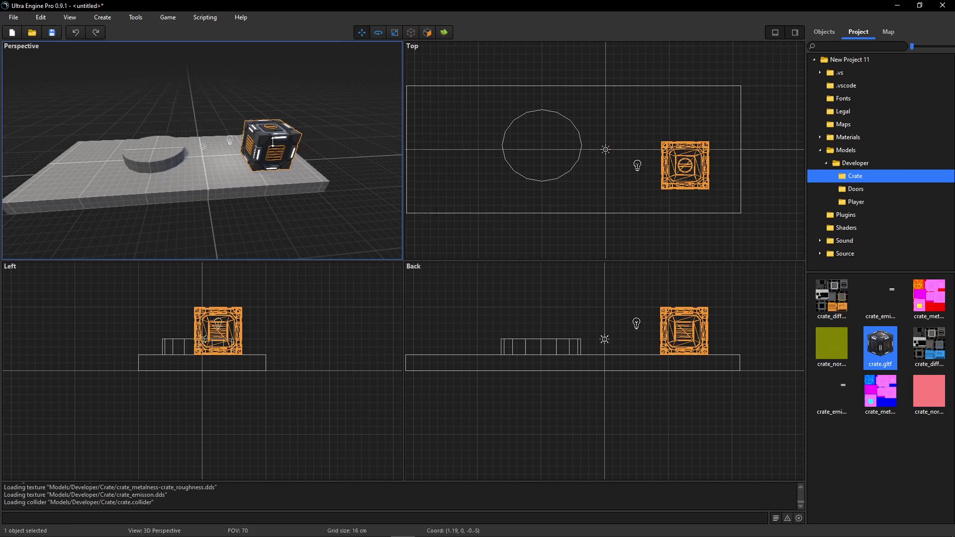
{"action": "mouse_move", "coordinate": [274, 142]}
{"action": "left_mouse_down"}
{"action": "mouse_move", "coordinate": [282, 70]}
{"action": "mouse_move", "coordinate": [270, 149]}
{"action": "mouse_move", "coordinate": [297, 149]}
{"action": "mouse_move", "coordinate": [287, 139]}
{"action": "left_mouse_up"}
Shift the floor slab right and move the cylinder left and forward
{"action": "left_click", "coordinate": [221, 190]}
{"action": "left_click_drag", "start_coordinate": [198, 172], "coordinate": [219, 182]}
{"action": "left_click_drag", "start_coordinate": [163, 151], "coordinate": [117, 168]}
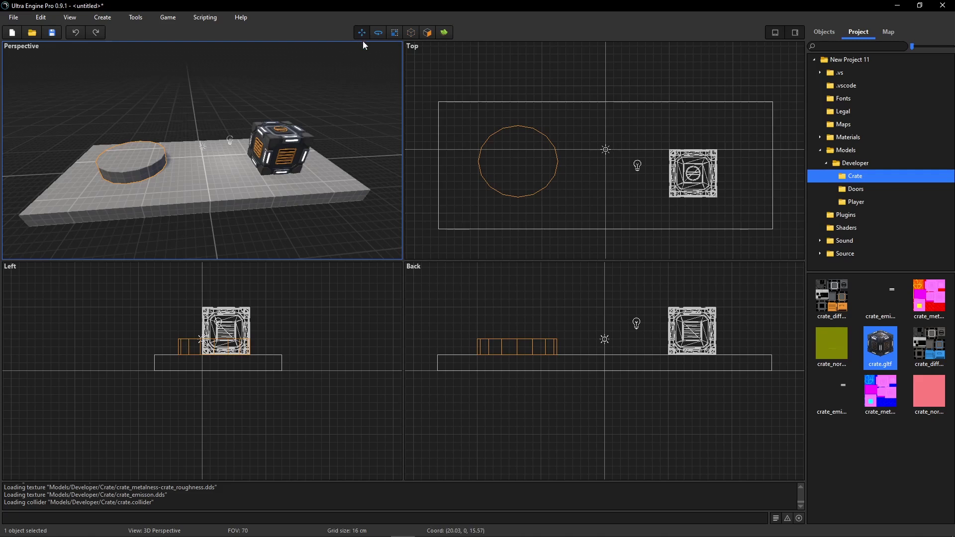
Rotate the floor slab 15.5° about the vertical axis and tilt it about 5.5°
{"action": "left_click", "coordinate": [378, 33]}
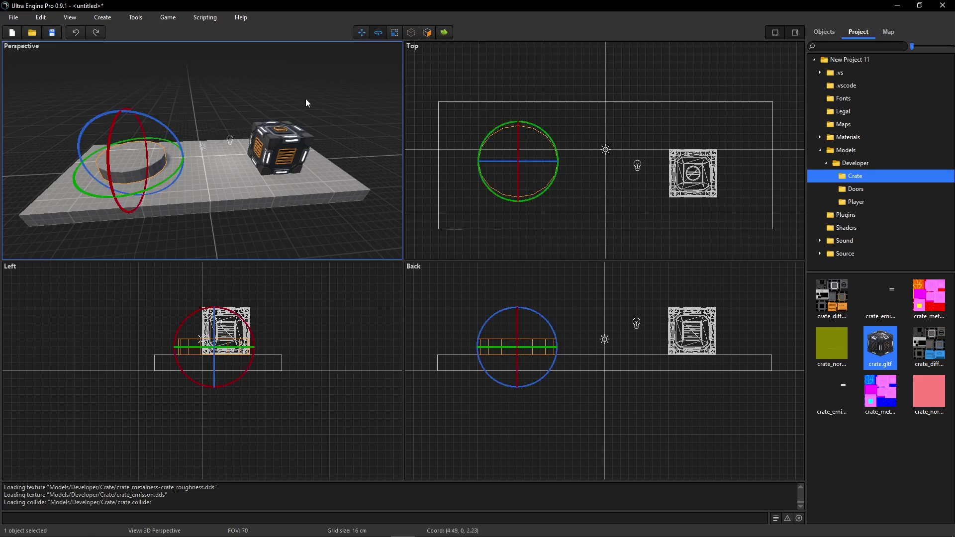
{"action": "left_click", "coordinate": [207, 145]}
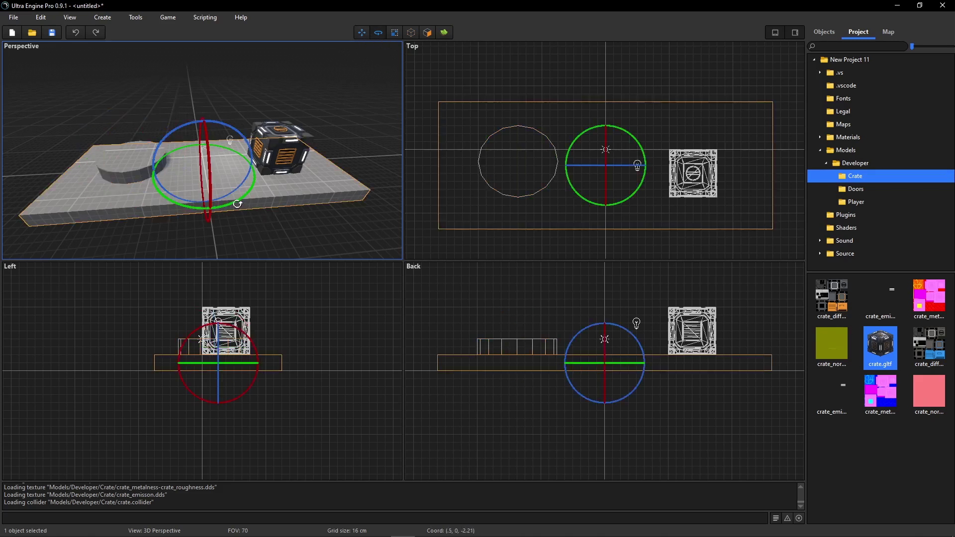
{"action": "left_click_drag", "start_coordinate": [247, 215], "coordinate": [224, 191]}
{"action": "left_click_drag", "start_coordinate": [599, 323], "coordinate": [608, 414]}
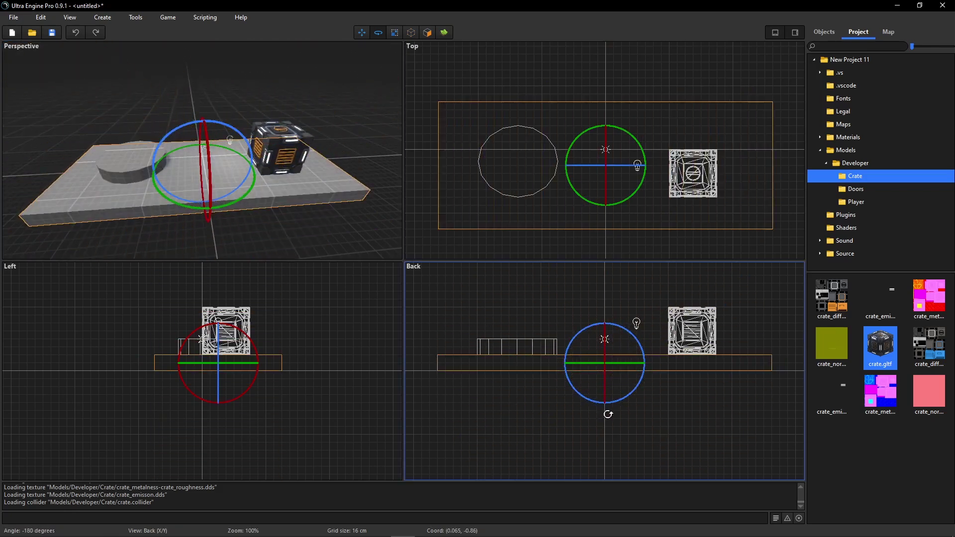
{"action": "left_click", "coordinate": [393, 35]}
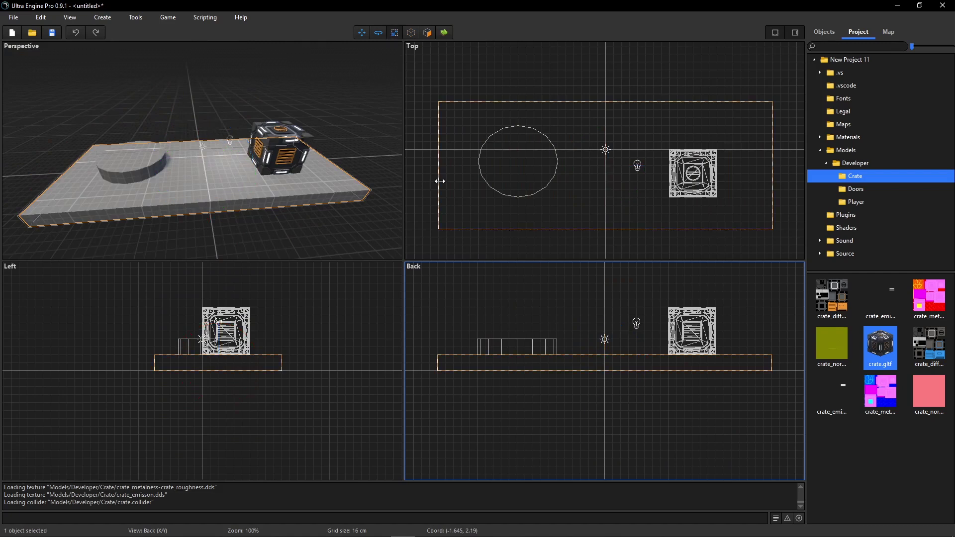
Stretch the floor slab further back and out on both sides, keeping its thickness
{"action": "left_click_drag", "start_coordinate": [440, 181], "coordinate": [457, 192]}
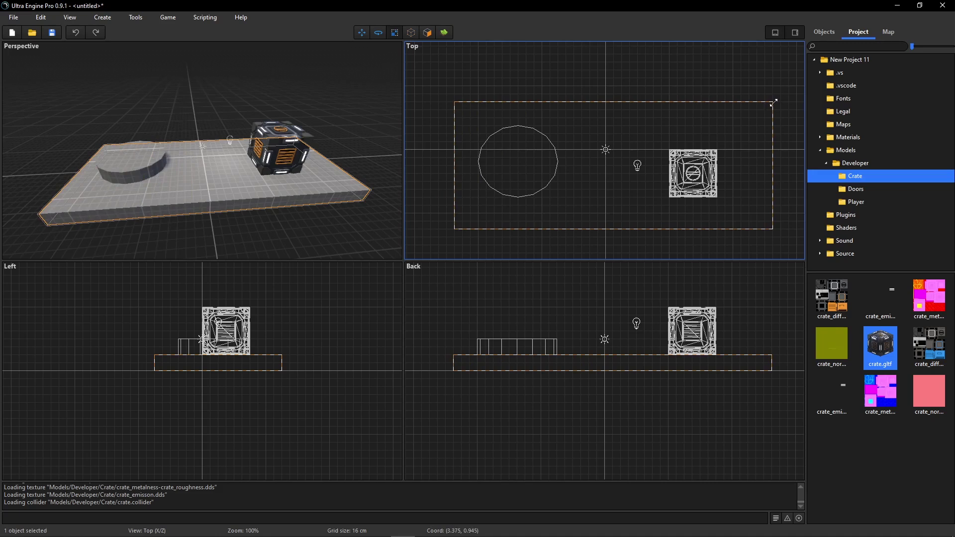
{"action": "mouse_move", "coordinate": [773, 103]}
{"action": "left_mouse_down"}
{"action": "mouse_move", "coordinate": [657, 122]}
{"action": "mouse_move", "coordinate": [559, 167]}
{"action": "mouse_move", "coordinate": [582, 77]}
{"action": "mouse_move", "coordinate": [758, 86]}
{"action": "mouse_move", "coordinate": [758, 94]}
{"action": "left_mouse_up"}
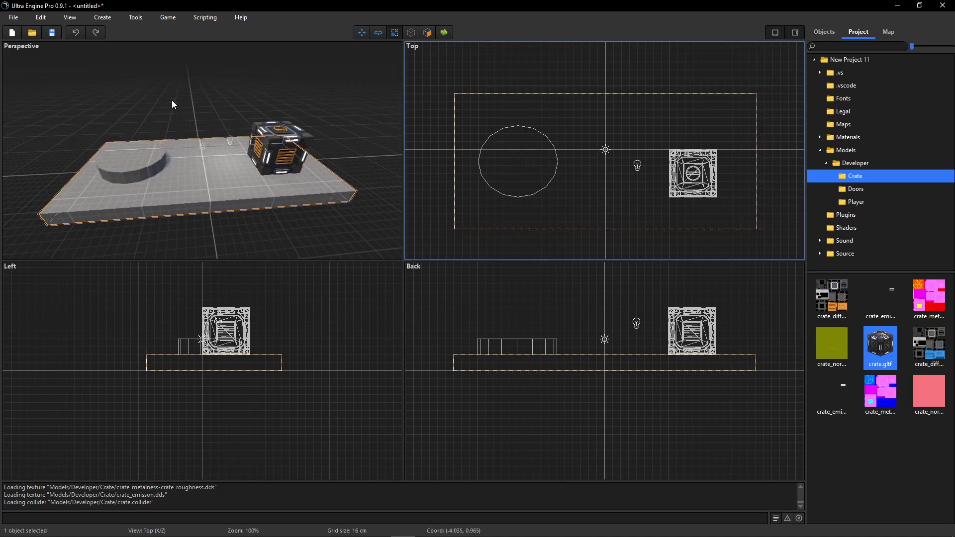
{"action": "mouse_move", "coordinate": [335, 161]}
{"action": "left_mouse_down"}
{"action": "mouse_move", "coordinate": [414, 151]}
{"action": "mouse_move", "coordinate": [353, 164]}
{"action": "left_mouse_up"}
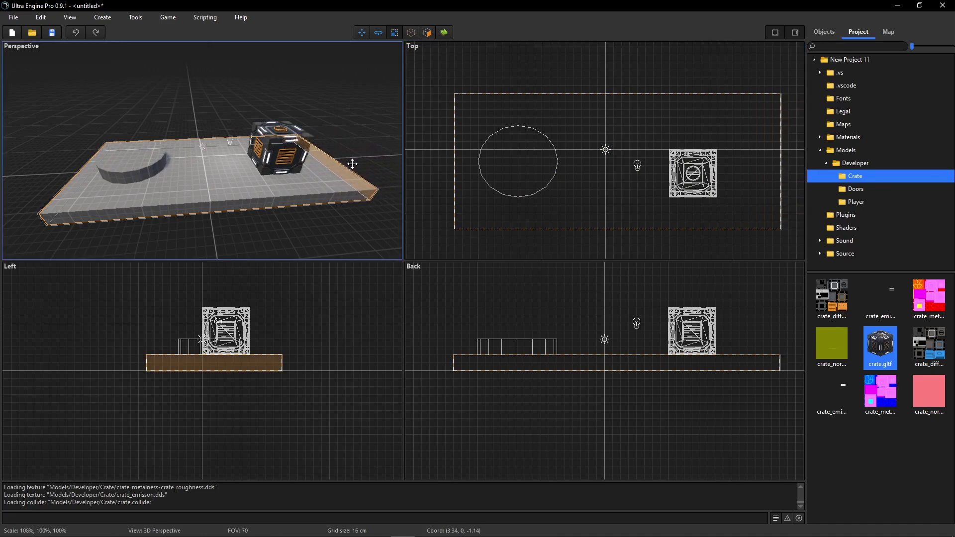
{"action": "mouse_move", "coordinate": [64, 176]}
{"action": "left_mouse_down"}
{"action": "mouse_move", "coordinate": [5, 178]}
{"action": "mouse_move", "coordinate": [80, 175]}
{"action": "mouse_move", "coordinate": [55, 179]}
{"action": "left_mouse_up"}
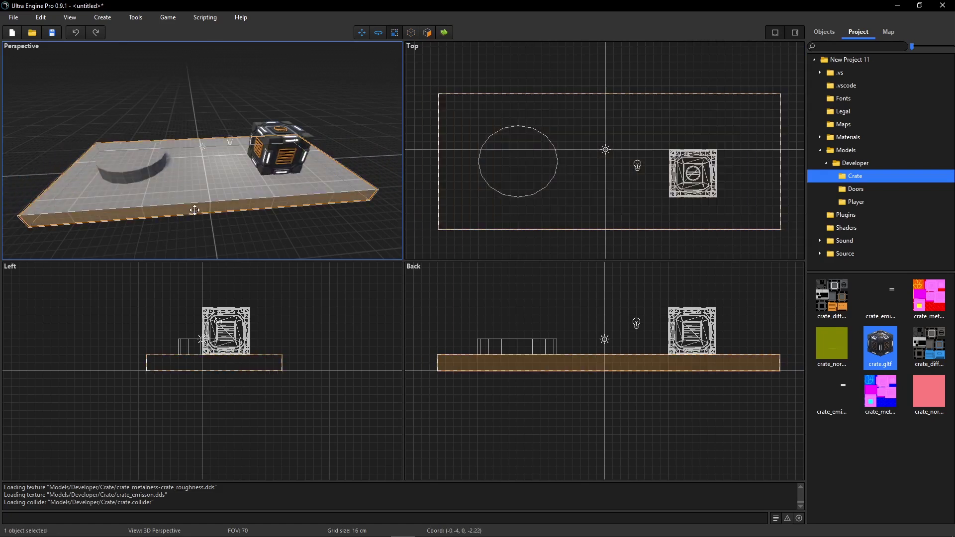
{"action": "left_click_drag", "start_coordinate": [196, 208], "coordinate": [214, 182]}
{"action": "mouse_move", "coordinate": [205, 135]}
{"action": "left_mouse_down"}
{"action": "mouse_move", "coordinate": [184, 100]}
{"action": "mouse_move", "coordinate": [192, 135]}
{"action": "left_mouse_up"}
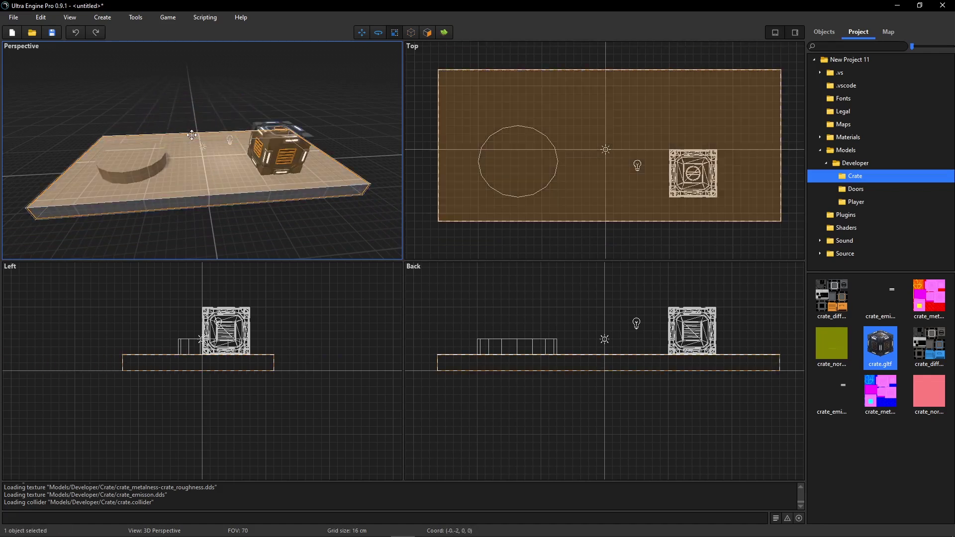
{"action": "left_click_drag", "start_coordinate": [210, 175], "coordinate": [219, 207]}
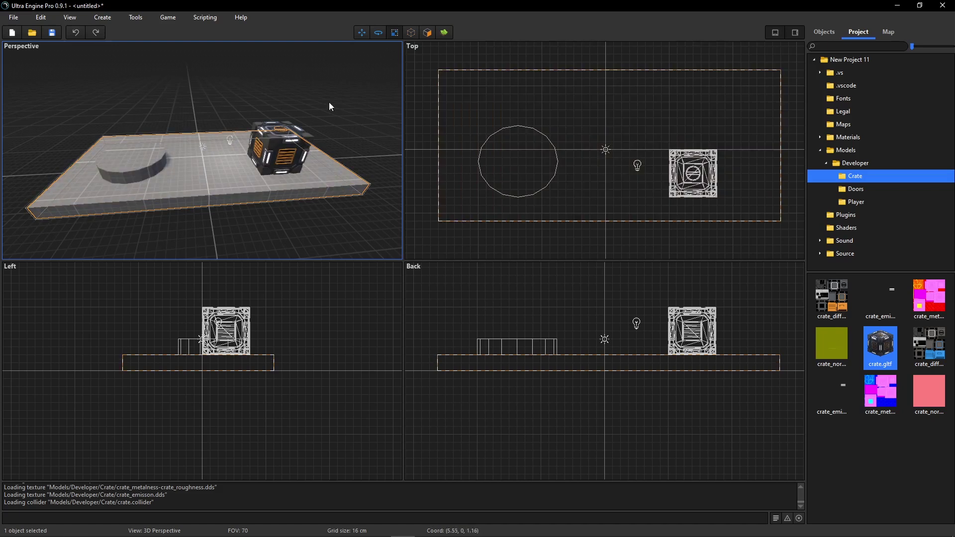
{"action": "left_click", "coordinate": [242, 92]}
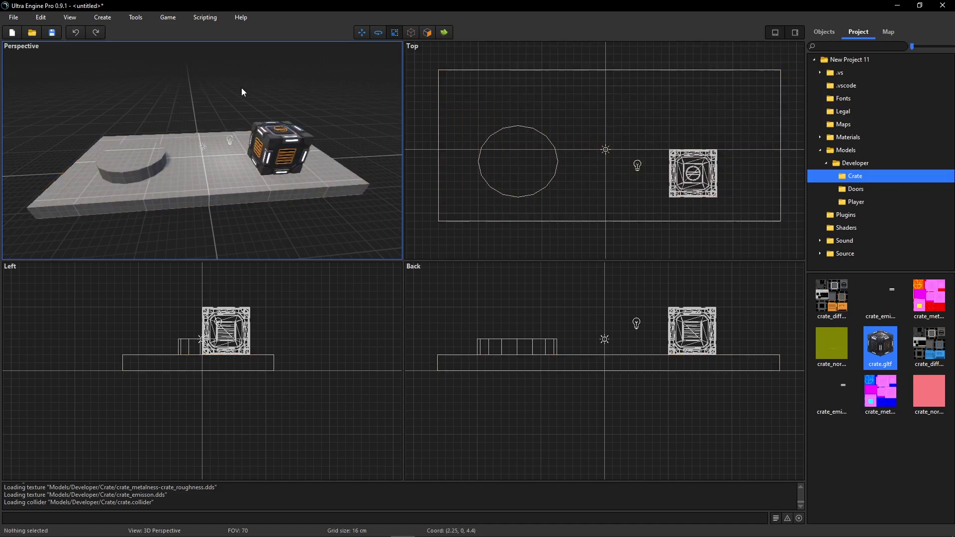
{"action": "left_click", "coordinate": [218, 163]}
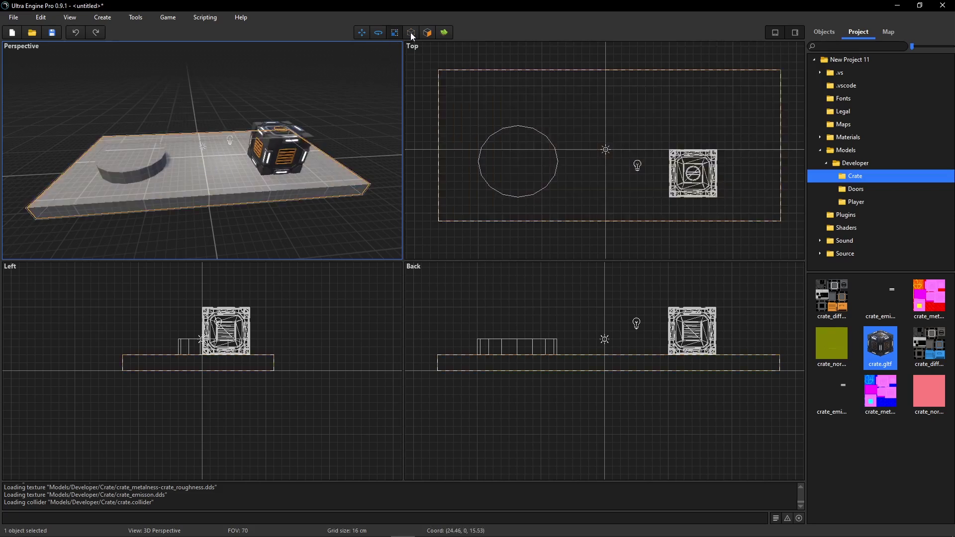
{"action": "left_click", "coordinate": [410, 35]}
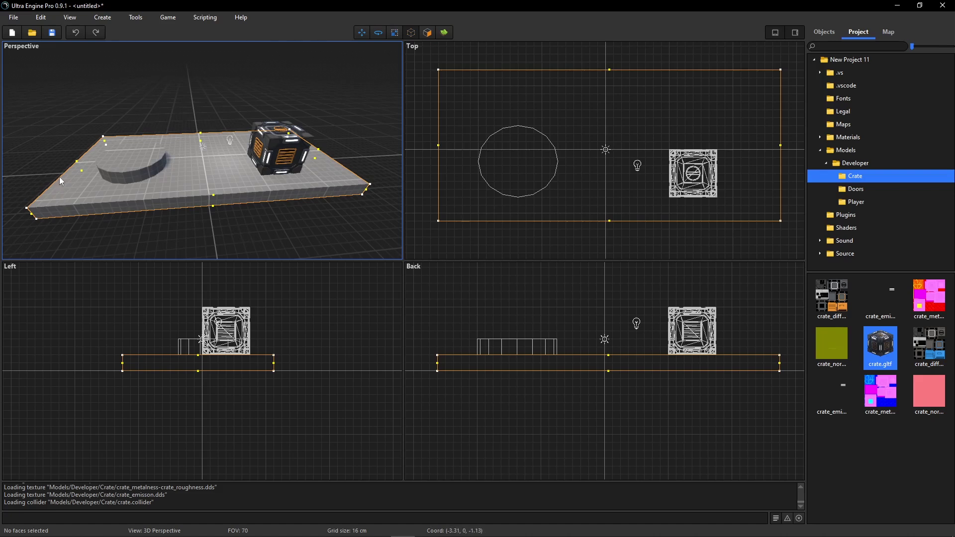
{"action": "mouse_move", "coordinate": [75, 163]}
{"action": "left_mouse_down"}
{"action": "mouse_move", "coordinate": [55, 164]}
{"action": "mouse_move", "coordinate": [84, 161]}
{"action": "mouse_move", "coordinate": [77, 163]}
{"action": "left_mouse_up"}
{"action": "mouse_move", "coordinate": [437, 353]}
{"action": "left_mouse_down"}
{"action": "mouse_move", "coordinate": [469, 320]}
{"action": "mouse_move", "coordinate": [433, 270]}
{"action": "mouse_move", "coordinate": [433, 356]}
{"action": "mouse_move", "coordinate": [433, 315]}
{"action": "mouse_move", "coordinate": [432, 344]}
{"action": "left_mouse_up"}
{"action": "mouse_move", "coordinate": [369, 185]}
{"action": "left_mouse_down"}
{"action": "mouse_move", "coordinate": [328, 180]}
{"action": "mouse_move", "coordinate": [373, 185]}
{"action": "left_mouse_up"}
{"action": "left_click", "coordinate": [368, 135]}
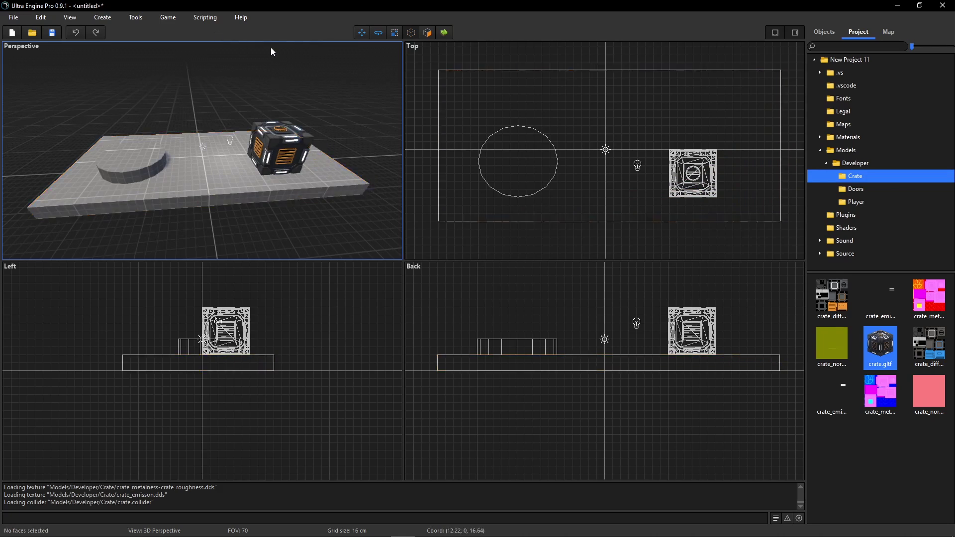
Drag dirt01.mat from Materials > Ground onto the floor slab and cylinder
{"action": "double_click", "coordinate": [844, 150]}
{"action": "double_click", "coordinate": [848, 137]}
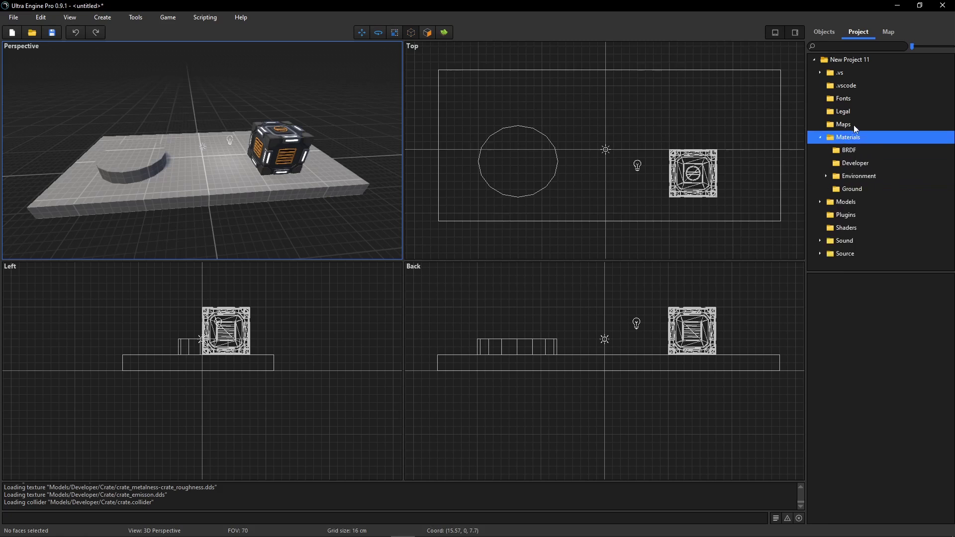
{"action": "left_click", "coordinate": [851, 163]}
{"action": "left_click", "coordinate": [851, 189]}
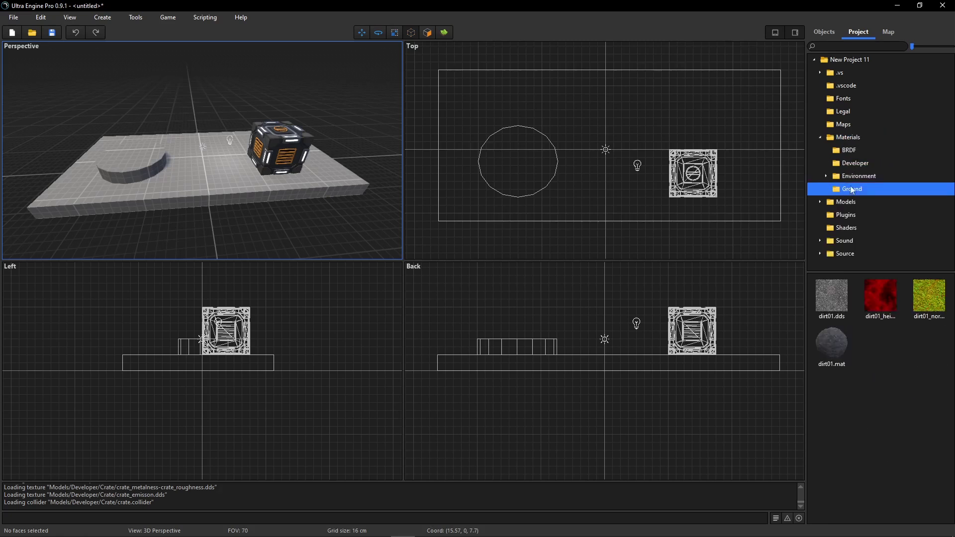
{"action": "left_click_drag", "start_coordinate": [832, 348], "coordinate": [224, 186]}
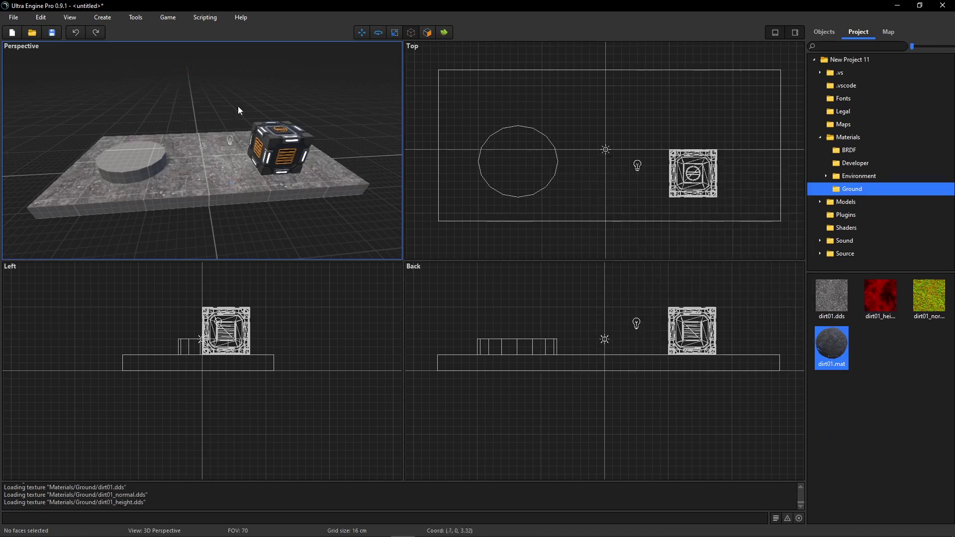
{"action": "left_click_drag", "start_coordinate": [846, 359], "coordinate": [135, 162]}
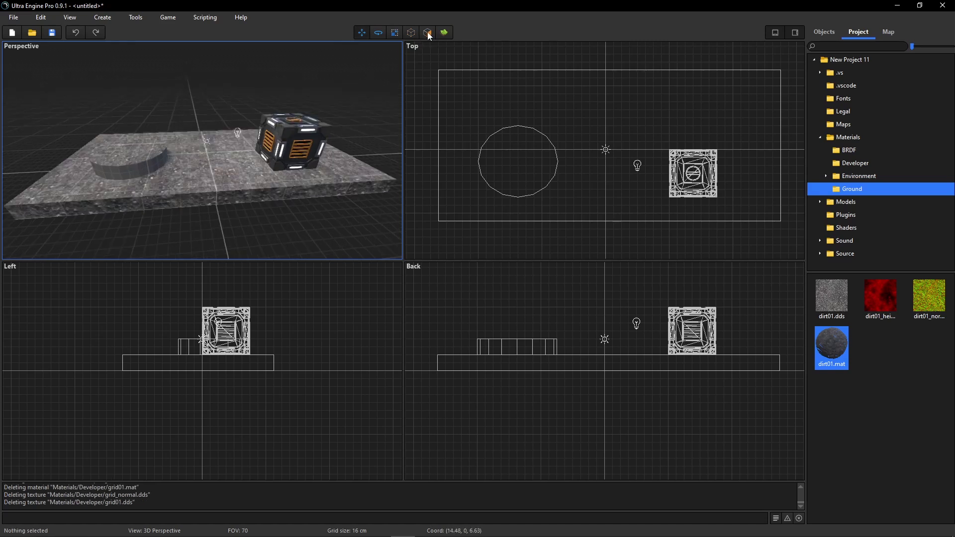
{"action": "left_click", "coordinate": [429, 34]}
Set the top face's dirt texture scale to 4.0 both horizontally and vertically
{"action": "left_click", "coordinate": [201, 169]}
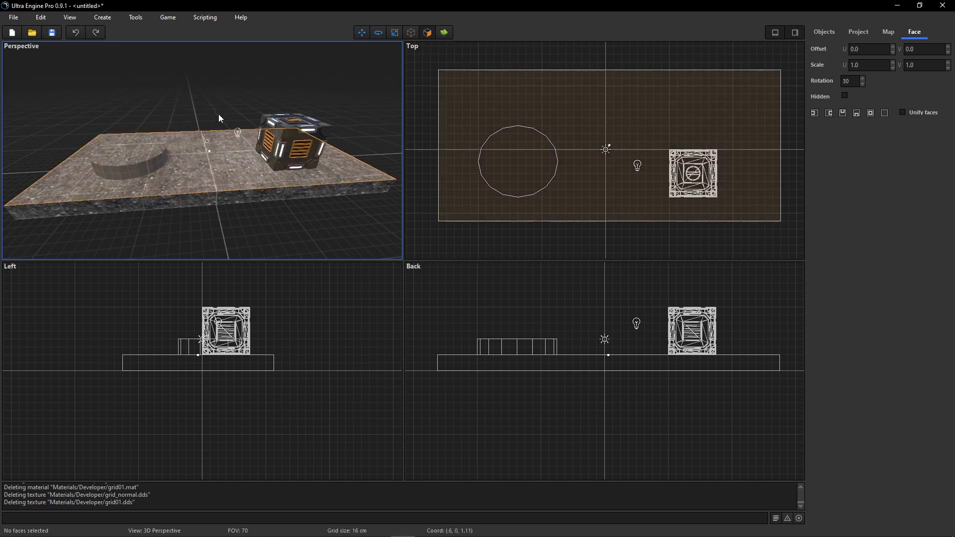
{"action": "left_click", "coordinate": [873, 66]}
{"action": "key", "text": "Return"}
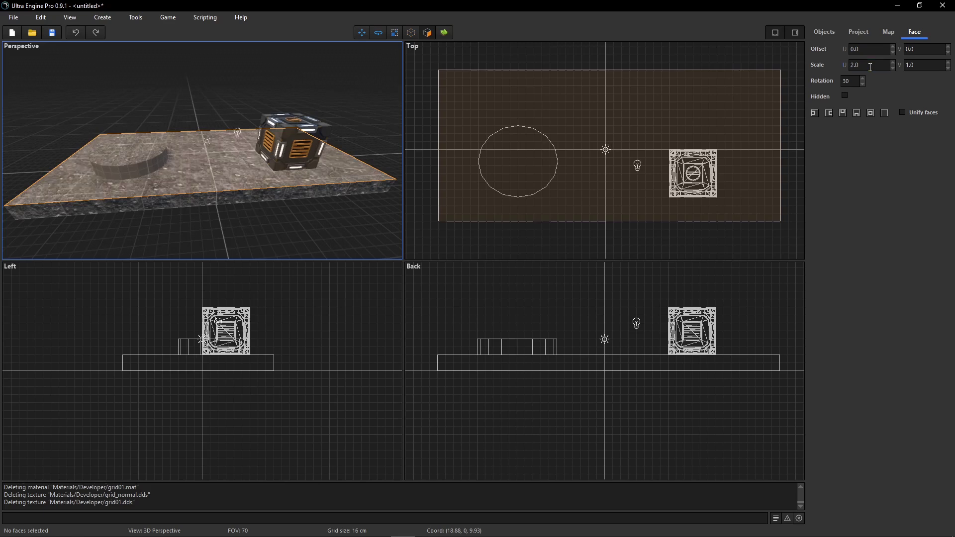
{"action": "left_click", "coordinate": [866, 66]}
{"action": "type", "text": "4"}
{"action": "key", "text": "Return"}
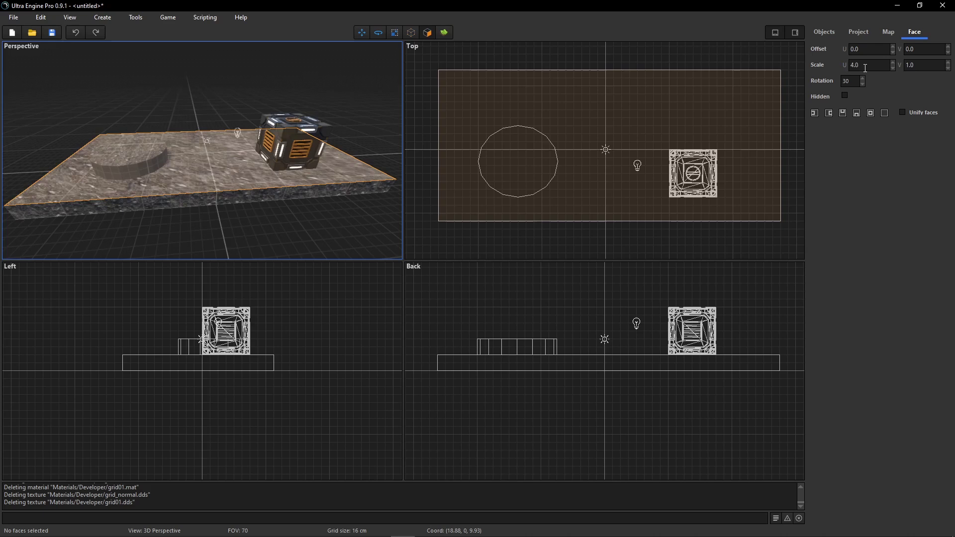
{"action": "left_click", "coordinate": [909, 67]}
{"action": "type", "text": "4"}
{"action": "key", "text": "Return"}
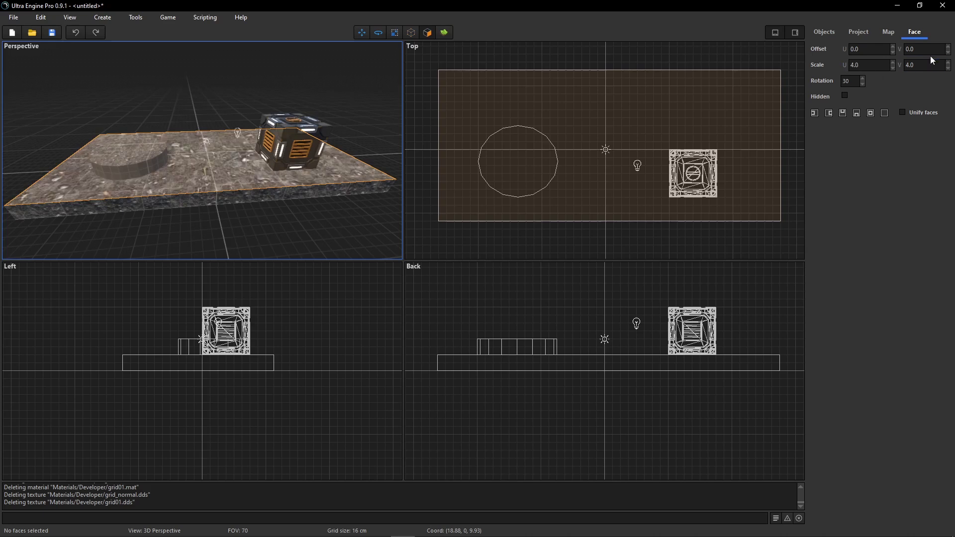
{"action": "left_click", "coordinate": [226, 85]}
{"action": "scroll", "coordinate": [226, 97], "scroll_direction": "up", "scroll_amount": 3}
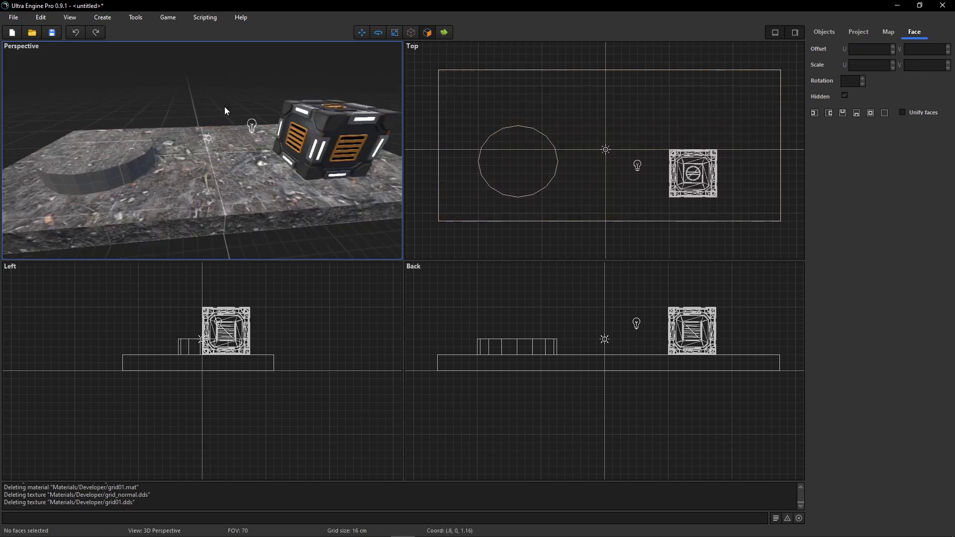
{"action": "left_click", "coordinate": [249, 182]}
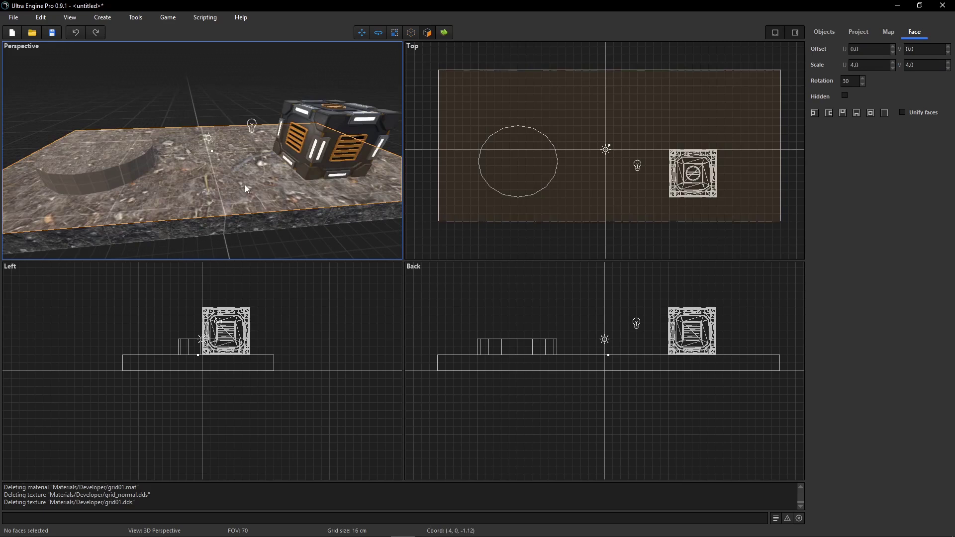
Set the texture's horizontal offset to 0.25
{"action": "double_click", "coordinate": [866, 50]}
{"action": "key", "text": "Return"}
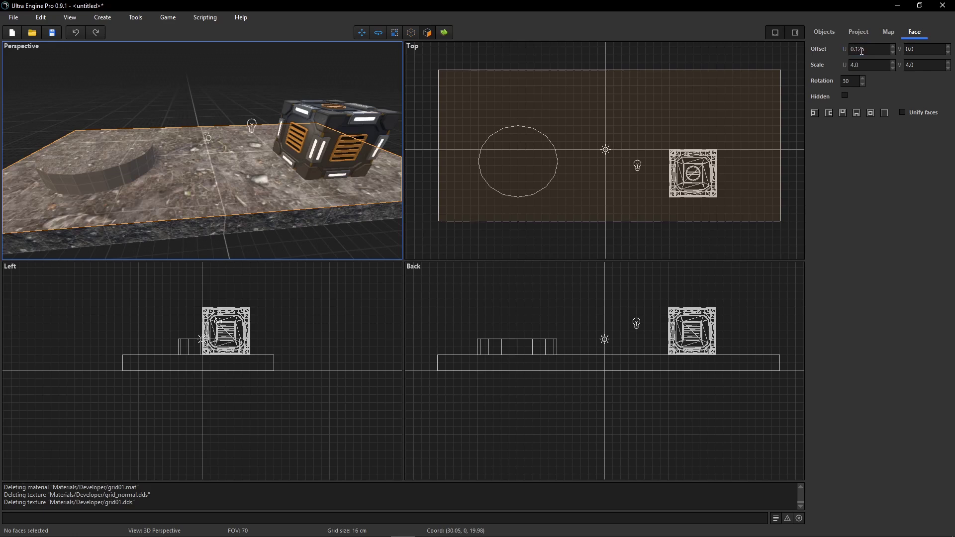
{"action": "double_click", "coordinate": [862, 50]}
{"action": "type", "text": "0."}
{"action": "key", "text": "Return"}
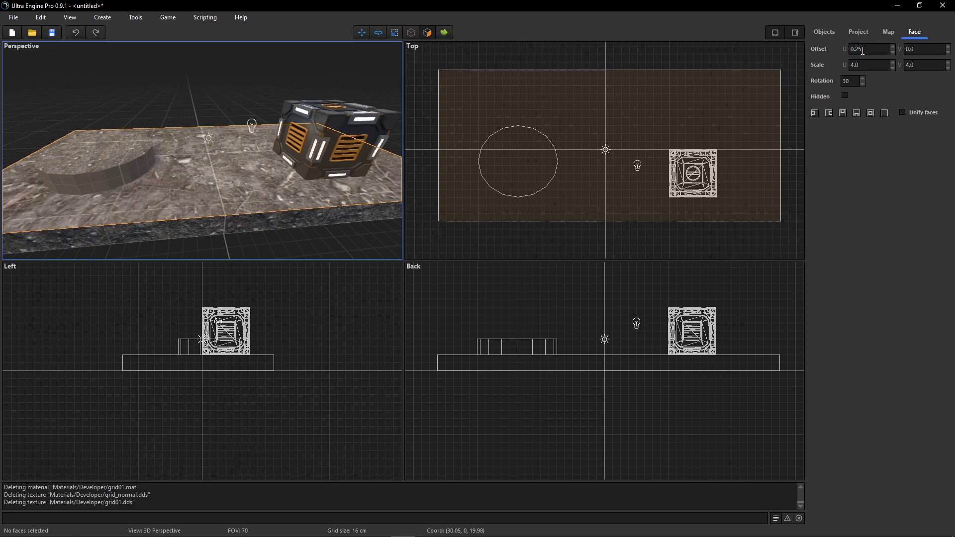
Raise the top face texture rotation to 71 degrees and reselect the platform
{"action": "left_click", "coordinate": [863, 79]}
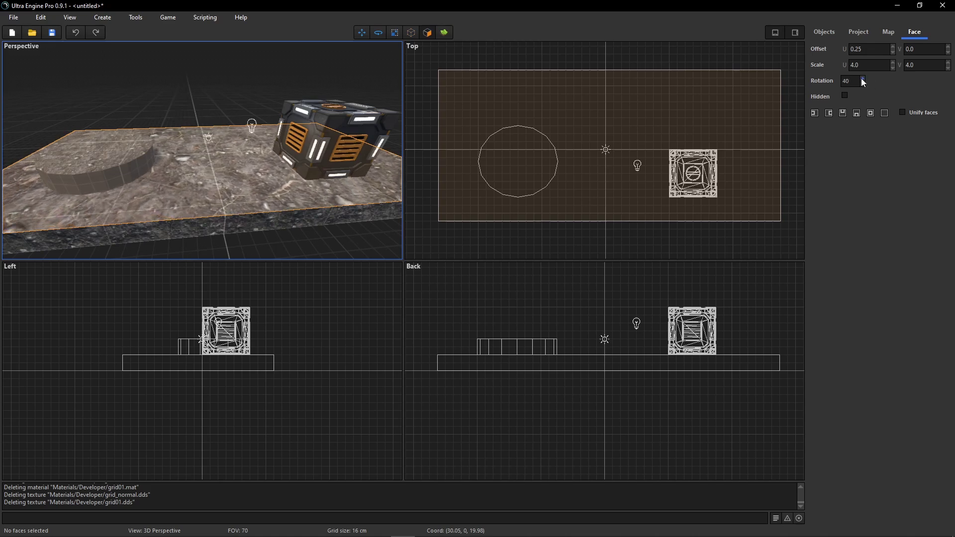
{"action": "left_click", "coordinate": [863, 79]}
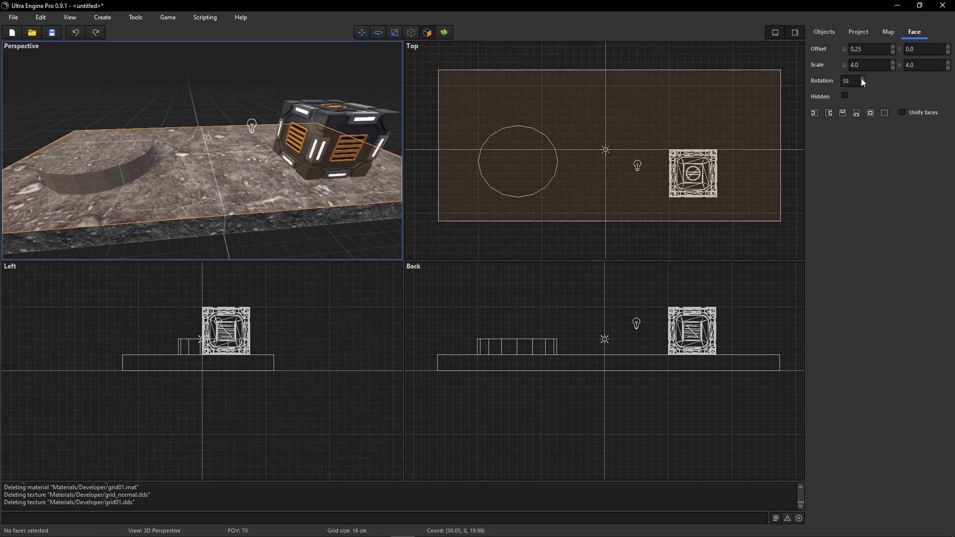
{"action": "left_click", "coordinate": [863, 79]}
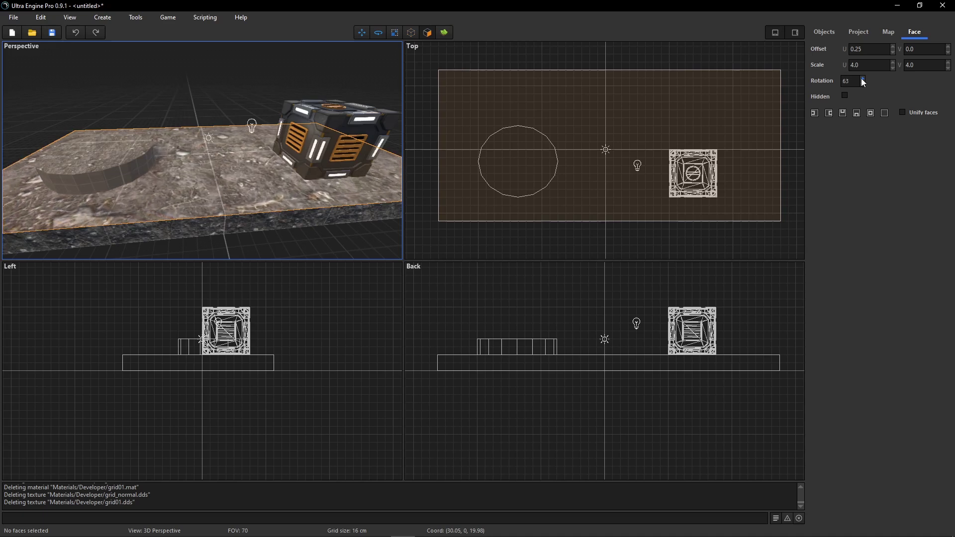
{"action": "left_click", "coordinate": [226, 74]}
{"action": "left_click", "coordinate": [233, 171]}
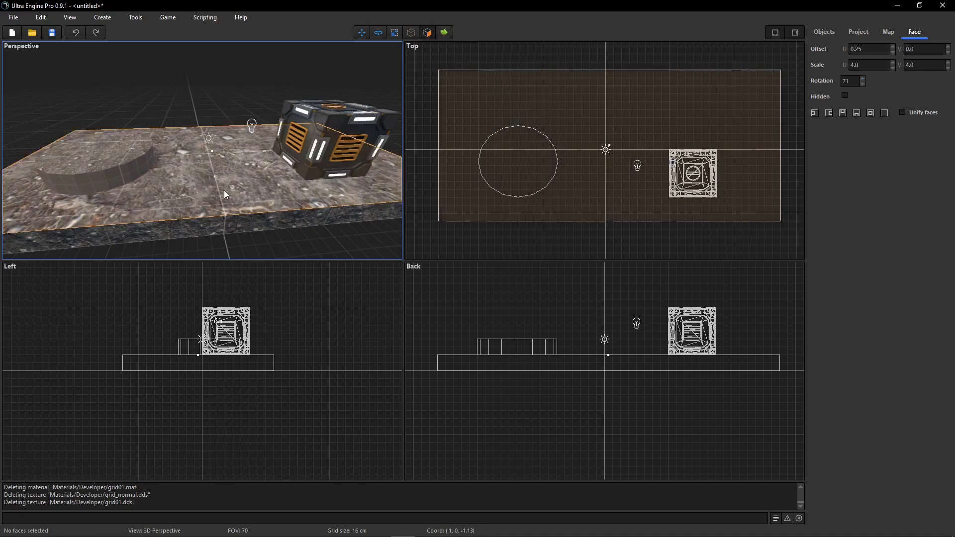
{"action": "scroll", "coordinate": [225, 191], "scroll_direction": "down", "scroll_amount": 2}
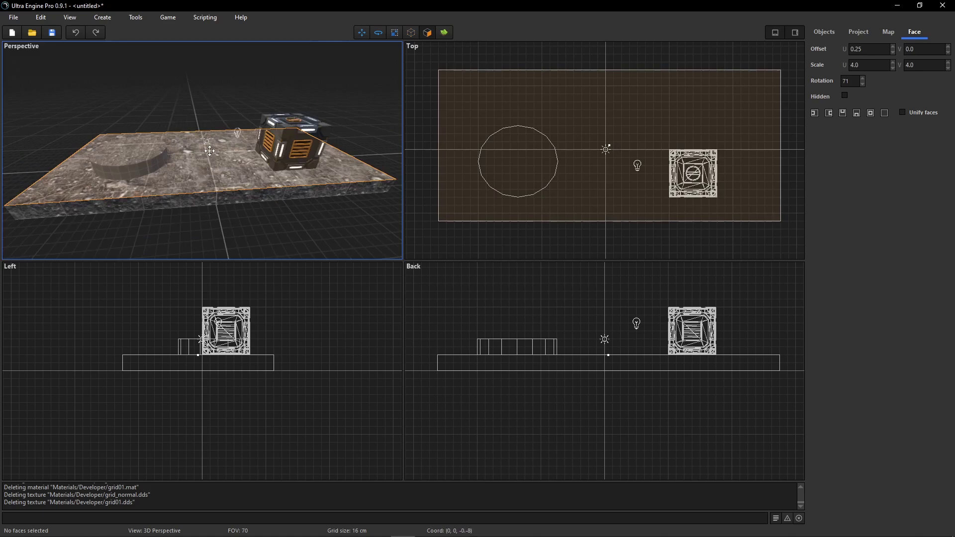
Try moving the platform's top face, clear the face selection, and switch to the Terrain tool
{"action": "mouse_move", "coordinate": [208, 152]}
{"action": "left_mouse_down"}
{"action": "mouse_move", "coordinate": [185, 155]}
{"action": "mouse_move", "coordinate": [224, 146]}
{"action": "mouse_move", "coordinate": [193, 151]}
{"action": "mouse_move", "coordinate": [213, 148]}
{"action": "mouse_move", "coordinate": [205, 154]}
{"action": "left_mouse_up"}
{"action": "left_click", "coordinate": [198, 108]}
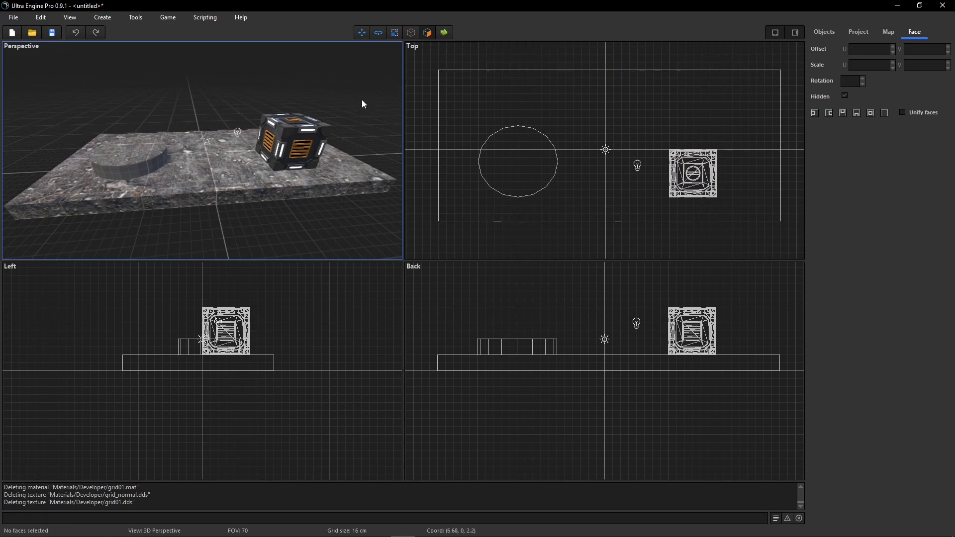
{"action": "left_click", "coordinate": [446, 33]}
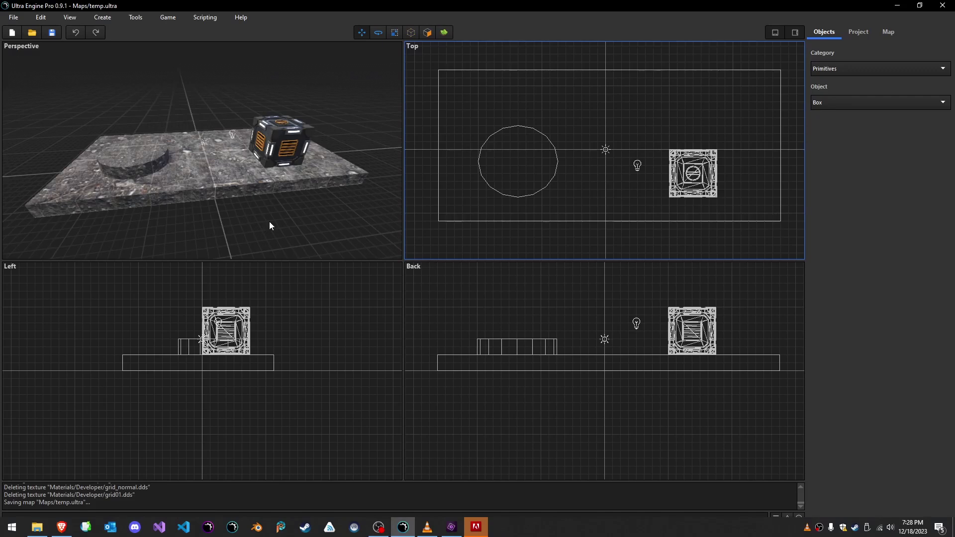
Draw a box mid-slab and raise it so it cuts into the floor slab
{"action": "left_click", "coordinate": [198, 162]}
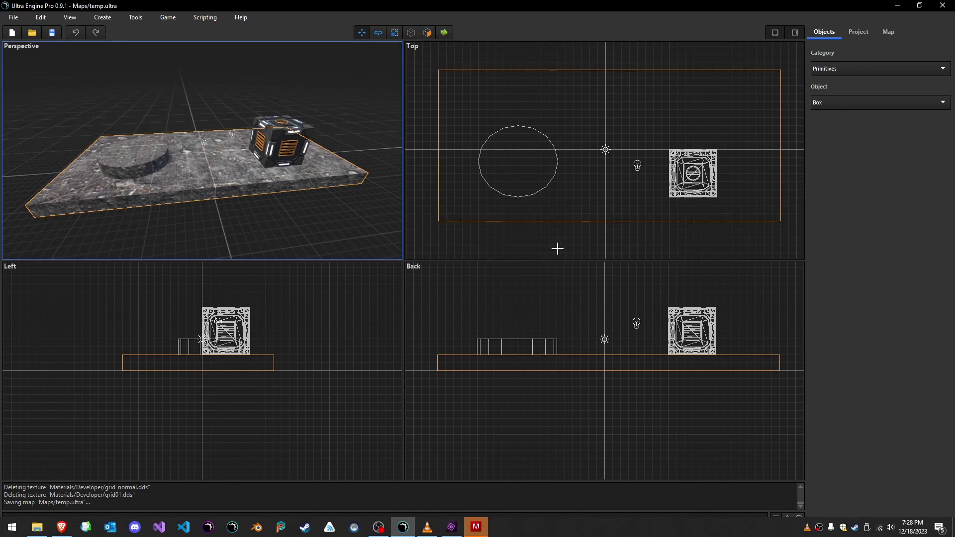
{"action": "left_click_drag", "start_coordinate": [558, 253], "coordinate": [622, 196]}
{"action": "left_click_drag", "start_coordinate": [590, 241], "coordinate": [596, 166]}
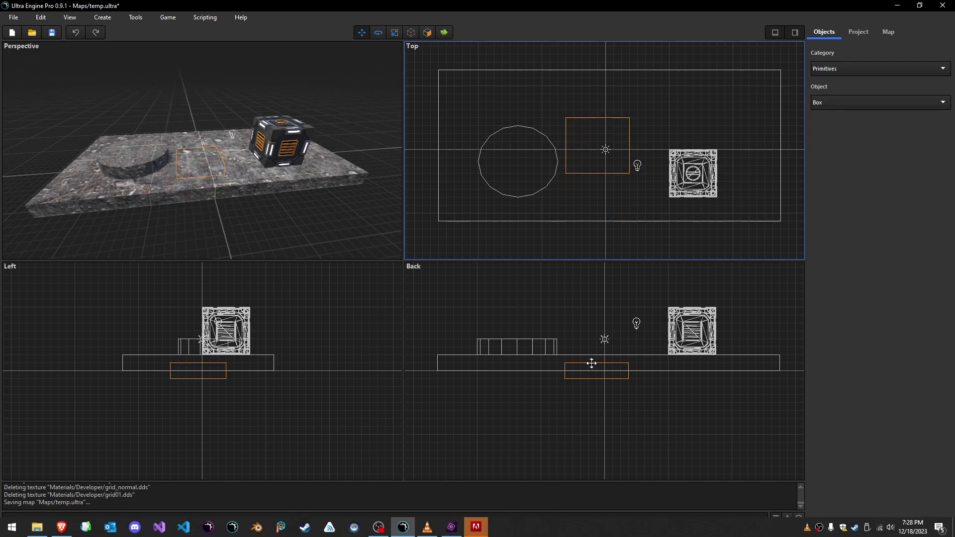
{"action": "mouse_move", "coordinate": [592, 363]}
{"action": "left_mouse_down"}
{"action": "mouse_move", "coordinate": [593, 348]}
{"action": "mouse_move", "coordinate": [592, 366]}
{"action": "left_mouse_up"}
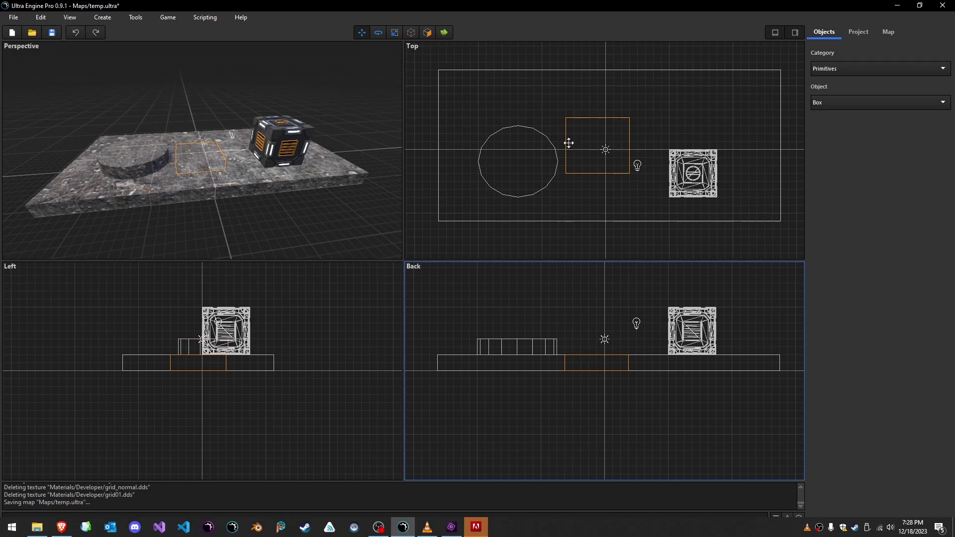
Carve the box out of the slab with Tools > Carve and delete the carving box
{"action": "left_click", "coordinate": [141, 18]}
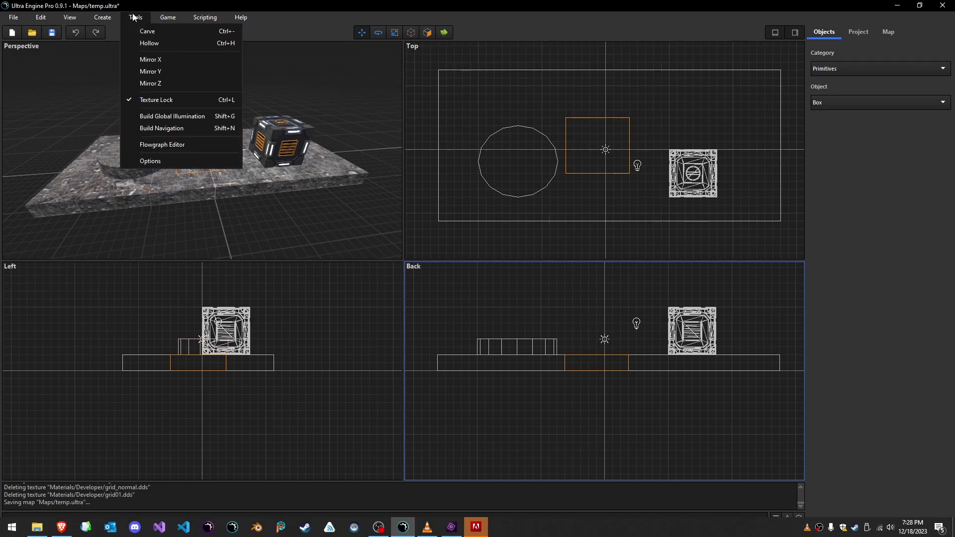
{"action": "left_click", "coordinate": [166, 32]}
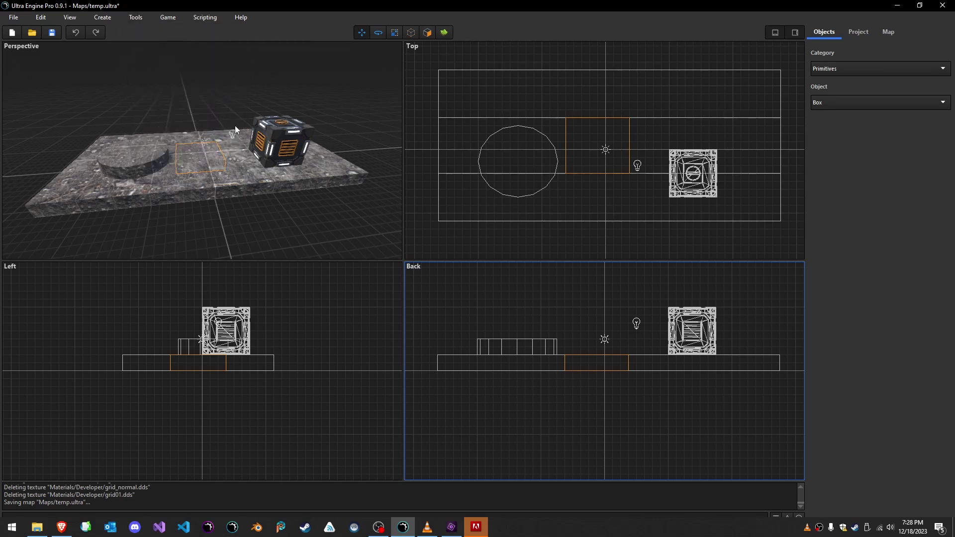
{"action": "key", "text": "Delete"}
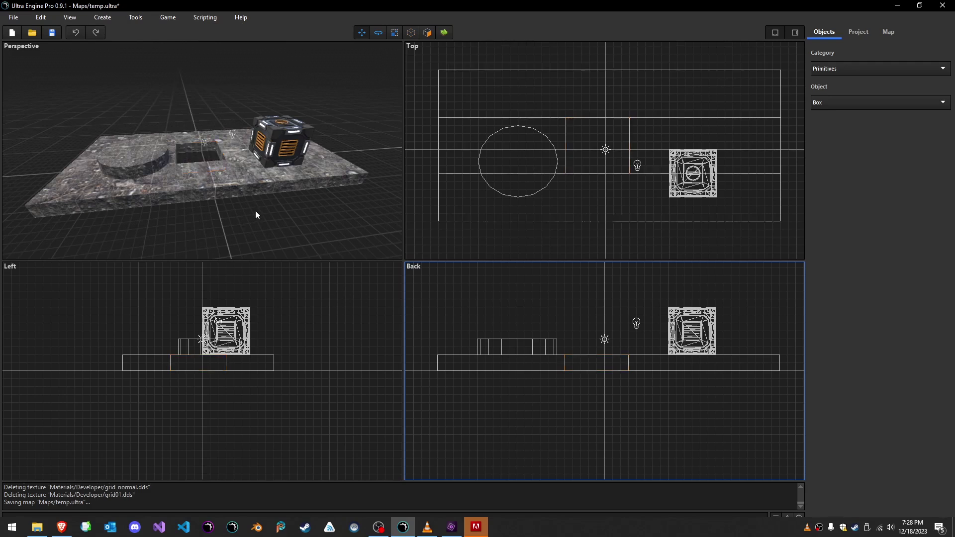
{"action": "key", "text": "w"}
{"action": "mouse_move", "coordinate": [255, 210]}
{"action": "right_mouse_down"}
{"action": "mouse_move", "coordinate": [246, 199]}
{"action": "mouse_move", "coordinate": [251, 227]}
{"action": "mouse_move", "coordinate": [271, 249]}
{"action": "mouse_move", "coordinate": [247, 216]}
{"action": "right_mouse_up"}
{"action": "key", "text": "s"}
Draw a large box beside the floor slab and raise its top face to make it tall
{"action": "right_click_drag", "start_coordinate": [523, 203], "coordinate": [536, 28]}
{"action": "left_click_drag", "start_coordinate": [456, 88], "coordinate": [776, 219]}
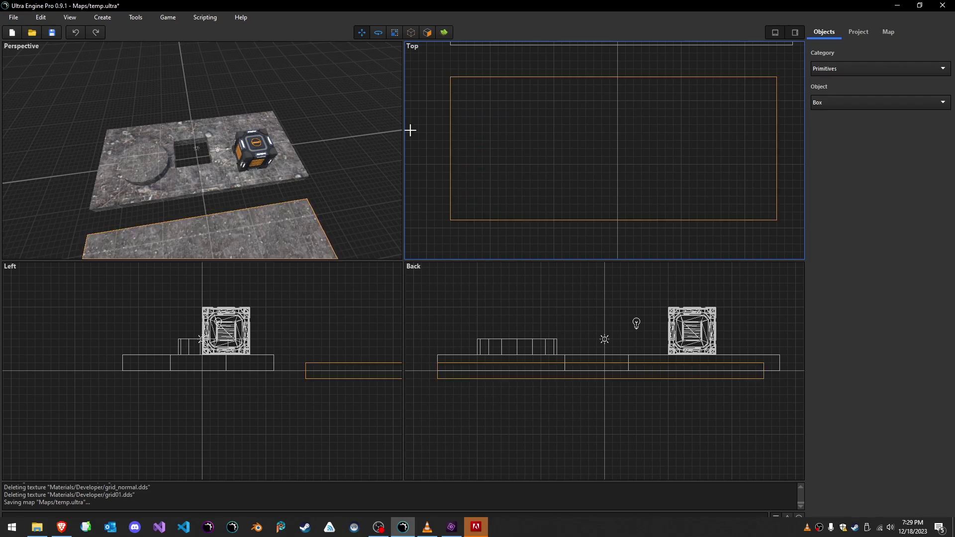
{"action": "left_click", "coordinate": [397, 33]}
{"action": "key", "text": "d"}
{"action": "mouse_move", "coordinate": [199, 165]}
{"action": "right_mouse_down"}
{"action": "mouse_move", "coordinate": [99, 162]}
{"action": "mouse_move", "coordinate": [189, 152]}
{"action": "mouse_move", "coordinate": [204, 160]}
{"action": "right_mouse_up"}
{"action": "key", "text": "w"}
{"action": "key", "text": "s"}
{"action": "left_click_drag", "start_coordinate": [275, 172], "coordinate": [261, 105]}
Hollow the tall box into a room with Tools > Hollow and inspect it from inside
{"action": "left_click", "coordinate": [135, 18]}
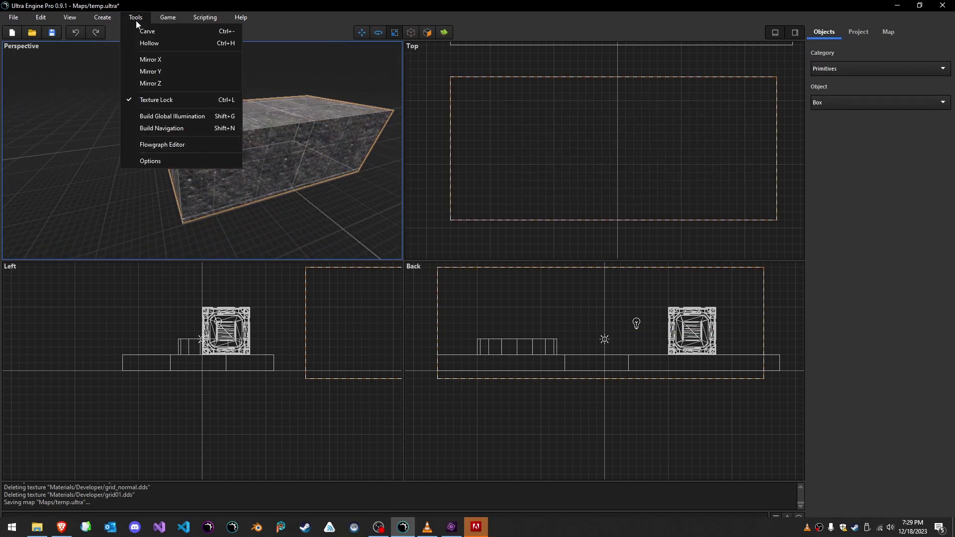
{"action": "left_click", "coordinate": [170, 45]}
{"action": "left_click", "coordinate": [287, 205]}
{"action": "key", "text": "w"}
{"action": "right_click_drag", "start_coordinate": [288, 205], "coordinate": [345, 203]}
{"action": "key", "text": "w"}
{"action": "key", "text": "s"}
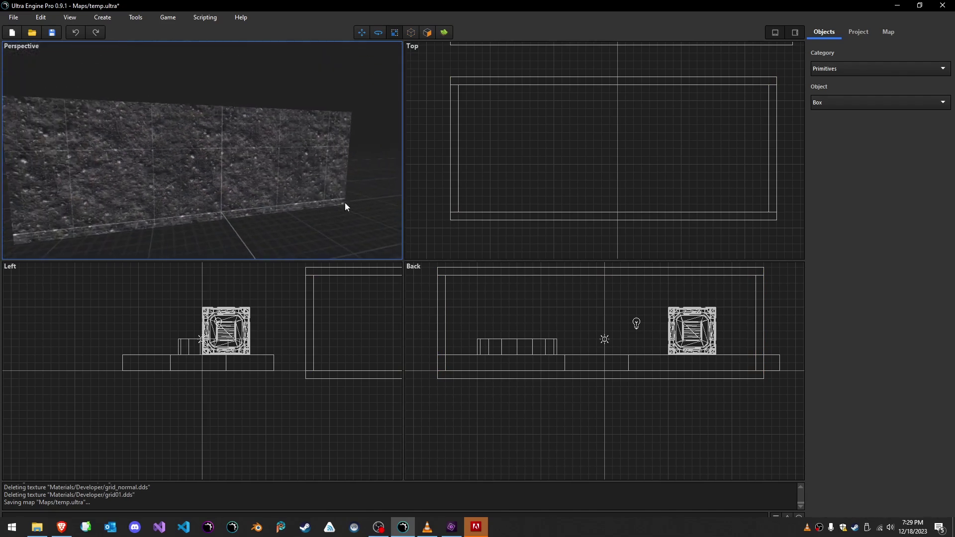
Draw a box through the room's front wall, then shorten it and raise it to window height
{"action": "left_click_drag", "start_coordinate": [570, 61], "coordinate": [618, 247]}
{"action": "mouse_move", "coordinate": [575, 377]}
{"action": "left_mouse_down"}
{"action": "mouse_move", "coordinate": [575, 349]}
{"action": "mouse_move", "coordinate": [574, 360]}
{"action": "left_mouse_up"}
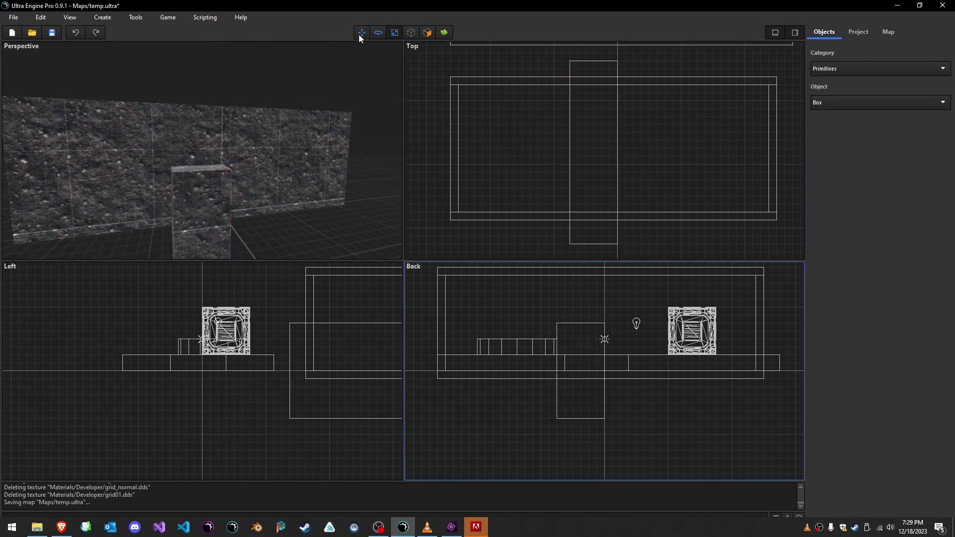
{"action": "left_click", "coordinate": [217, 219]}
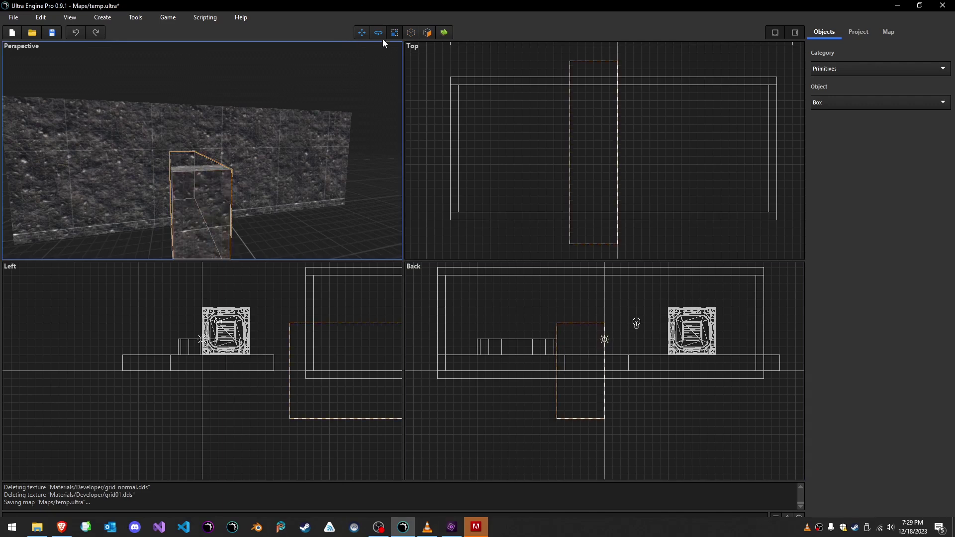
{"action": "left_click_drag", "start_coordinate": [573, 325], "coordinate": [575, 372]}
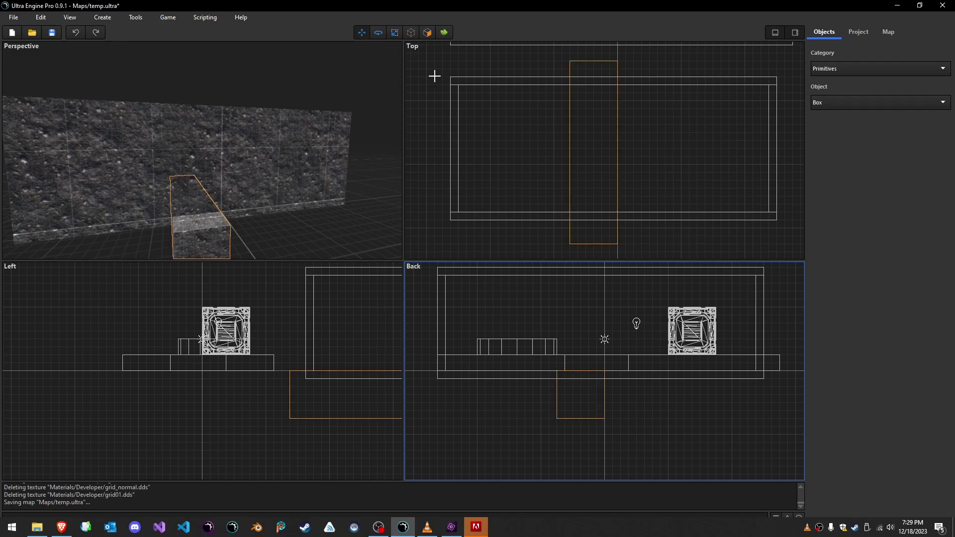
{"action": "left_click_drag", "start_coordinate": [576, 397], "coordinate": [590, 321]}
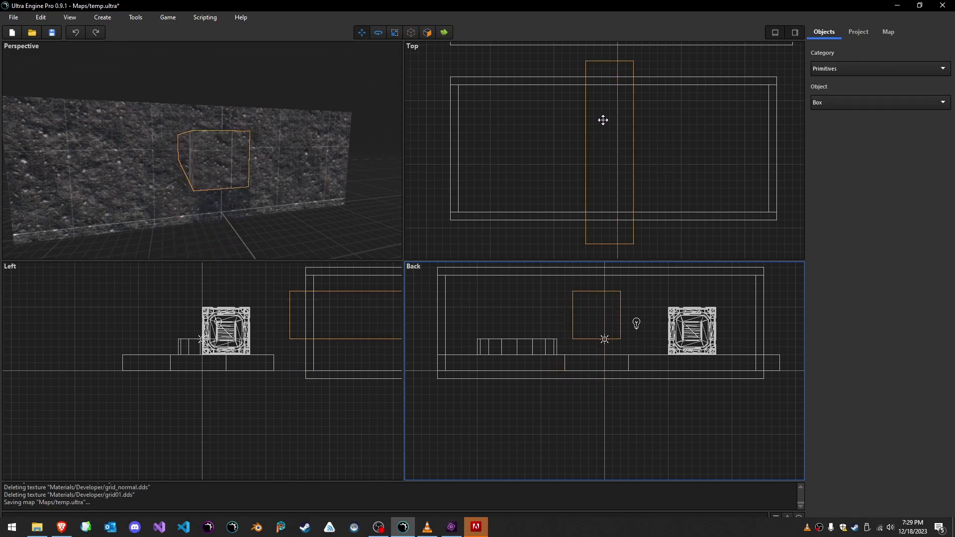
{"action": "mouse_move", "coordinate": [603, 120]}
{"action": "left_mouse_down"}
{"action": "mouse_move", "coordinate": [623, 118]}
{"action": "mouse_move", "coordinate": [610, 117]}
{"action": "left_mouse_up"}
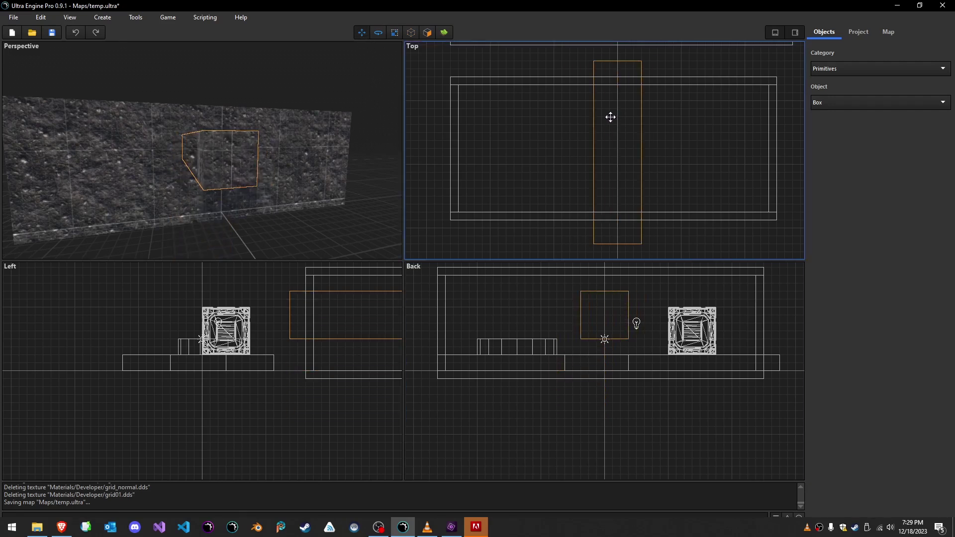
Carve the window out of the wall with Tools > Carve, delete the box, and view the opening from inside
{"action": "left_click", "coordinate": [130, 18]}
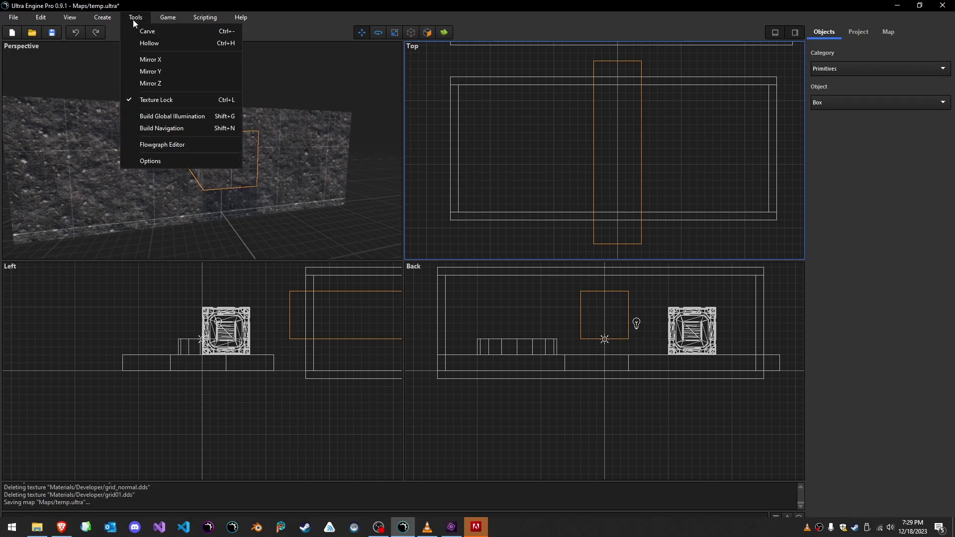
{"action": "left_click", "coordinate": [160, 33]}
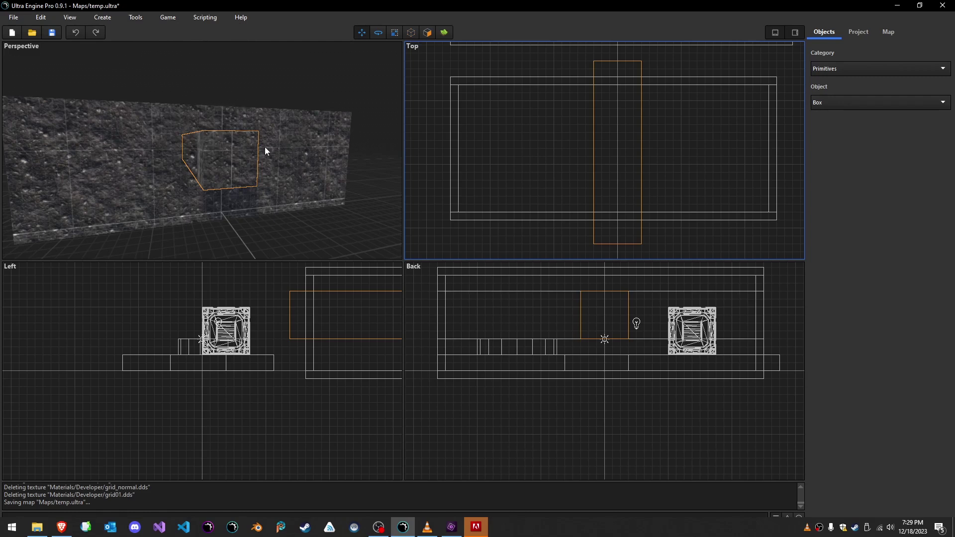
{"action": "key", "text": "Delete"}
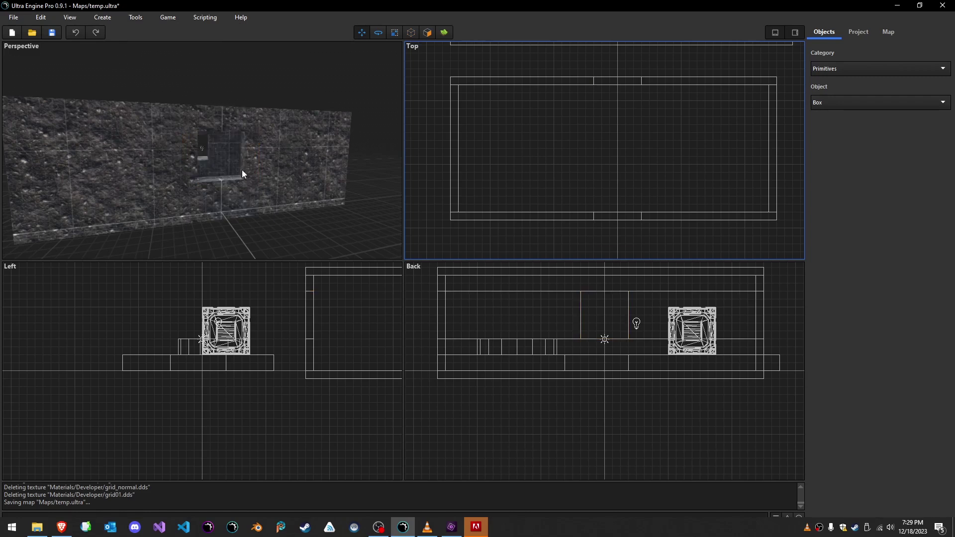
{"action": "key", "text": "w"}
{"action": "key", "text": "w"}
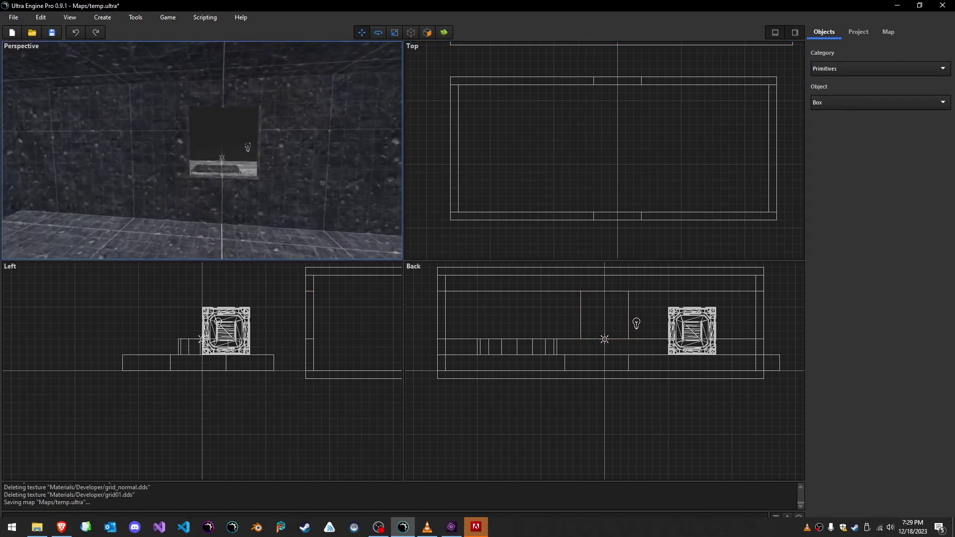